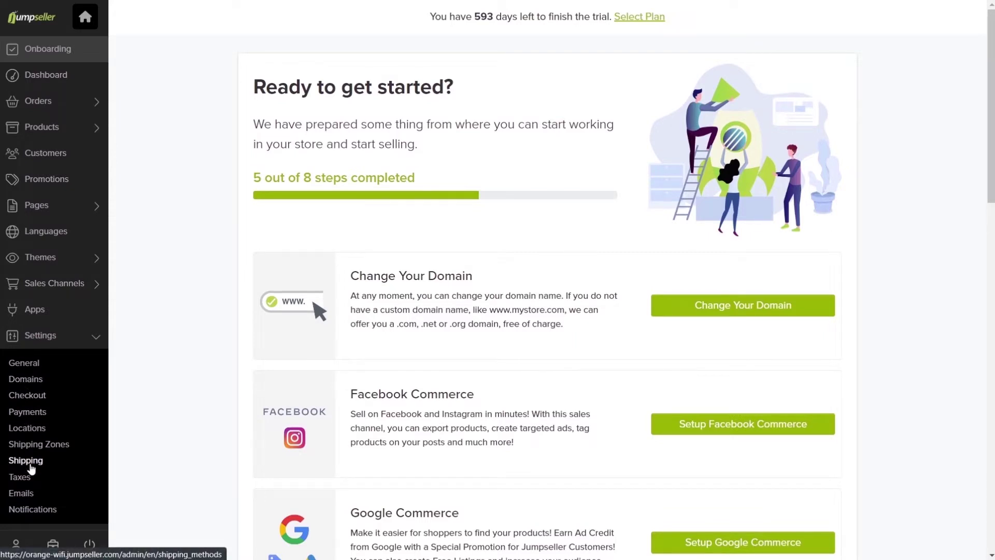
Turn off Ship to All Countries and add Portugal as a shipping country.
left_click(28, 462)
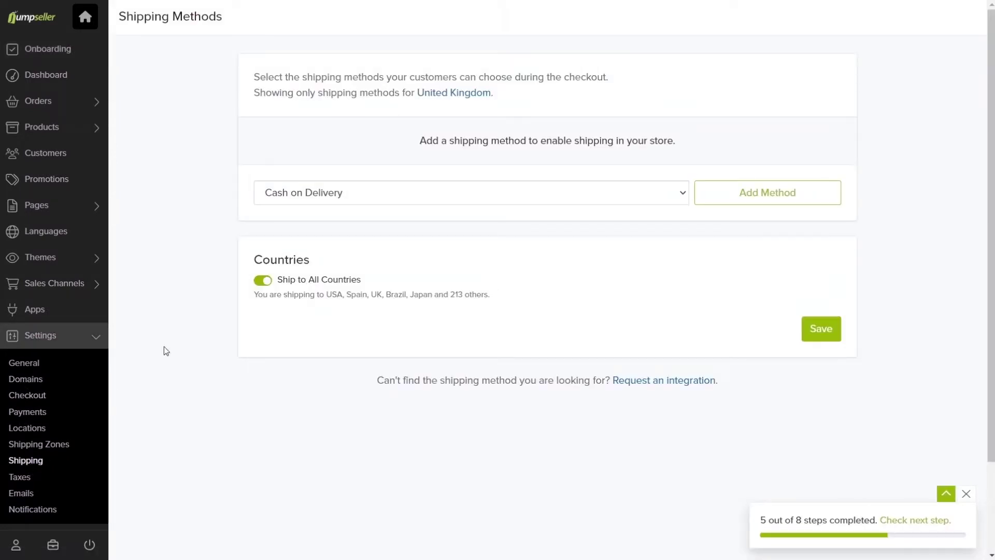
left_click(263, 281)
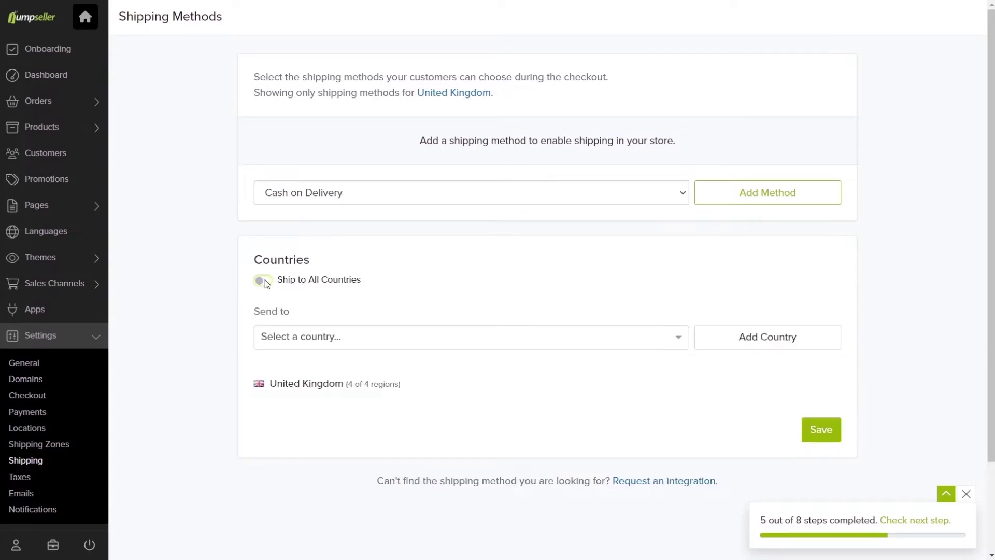
left_click(289, 338)
type("Port")
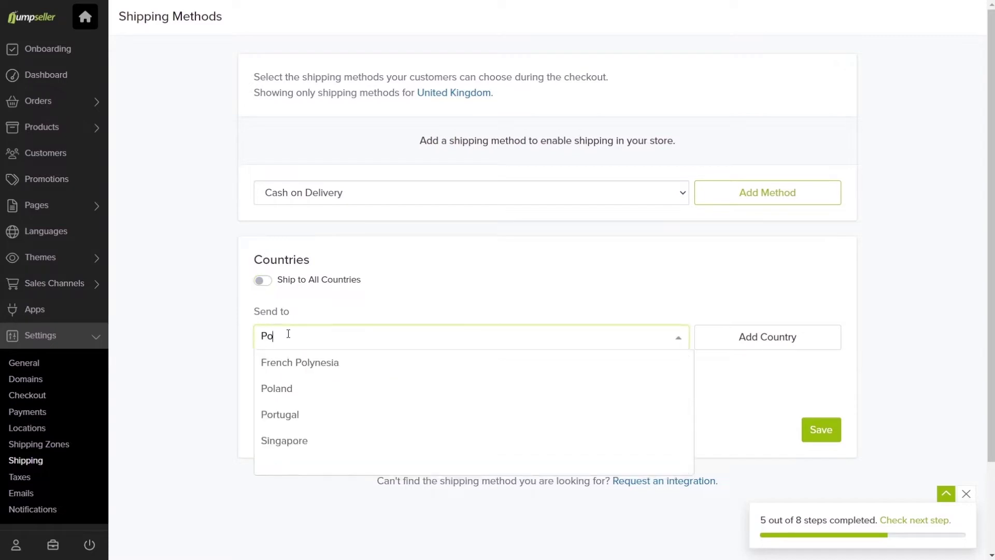
left_click(300, 363)
left_click(728, 346)
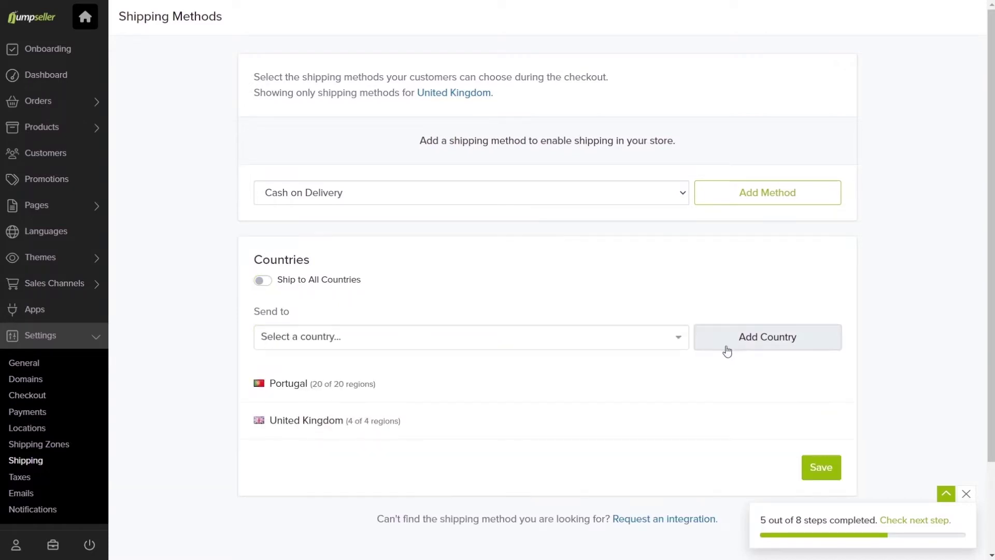
Exclude Wales from the United Kingdom regions and save the country settings.
left_click(371, 430)
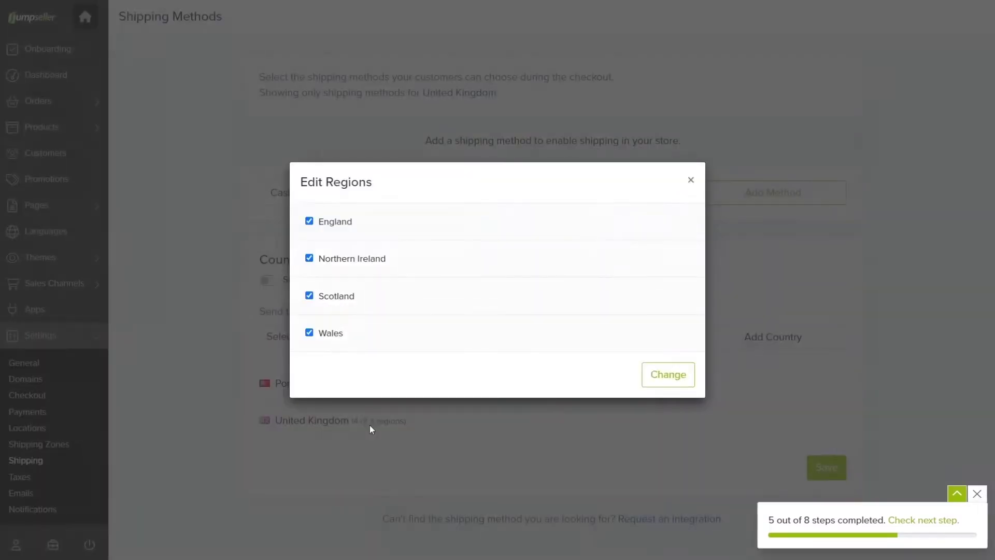
left_click(310, 333)
left_click(662, 374)
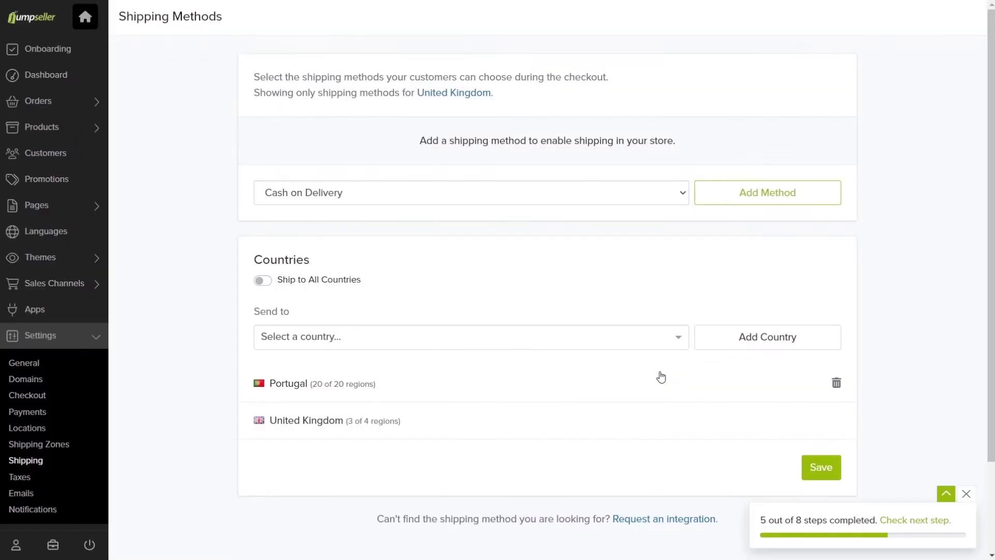
left_click(818, 467)
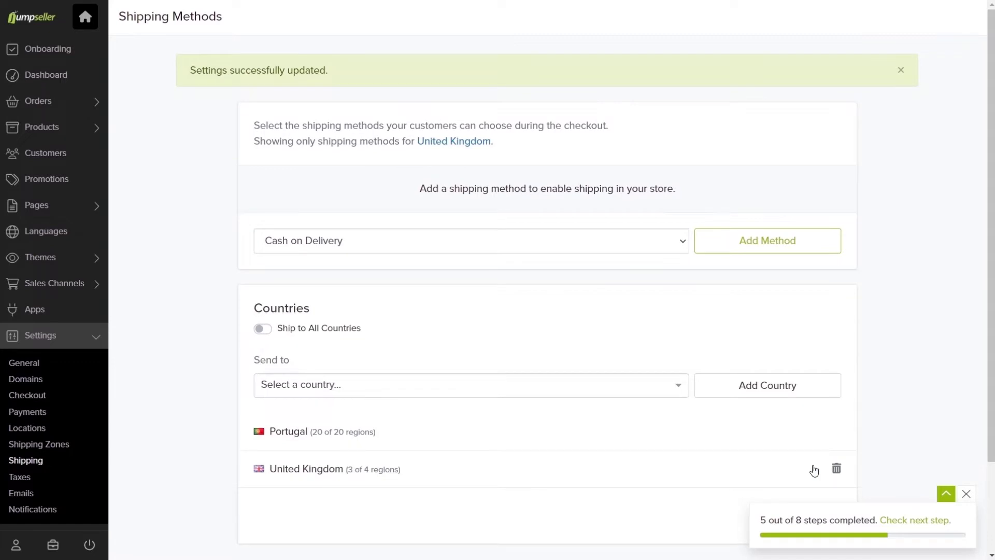
Add and save a Free Shipping method, then go back to Shipping Methods.
left_click(382, 249)
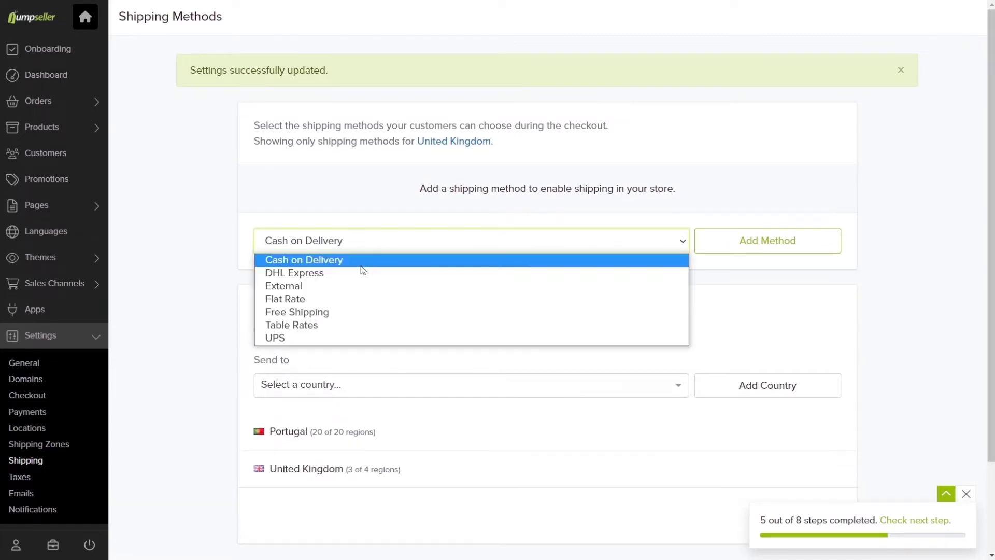
left_click(331, 312)
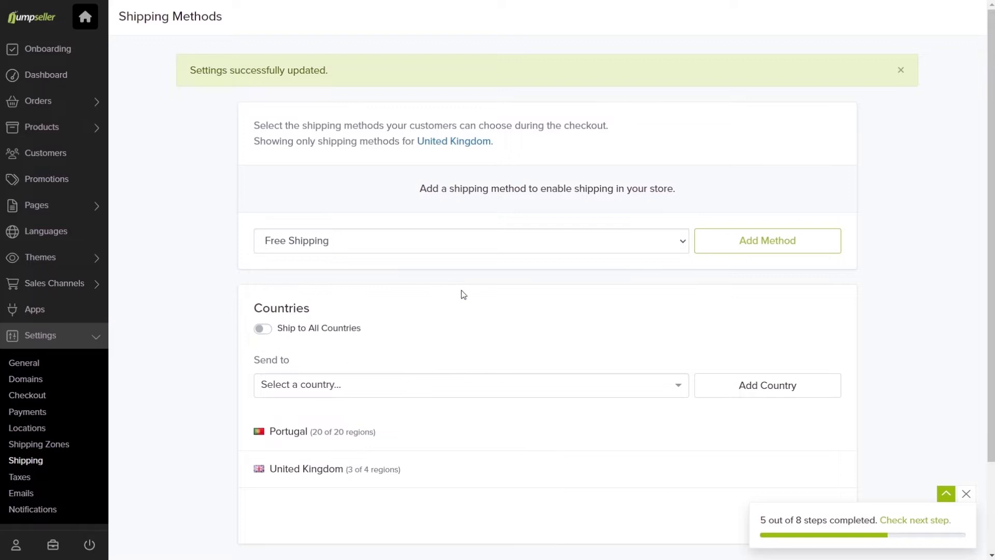
left_click(788, 239)
left_click(961, 26)
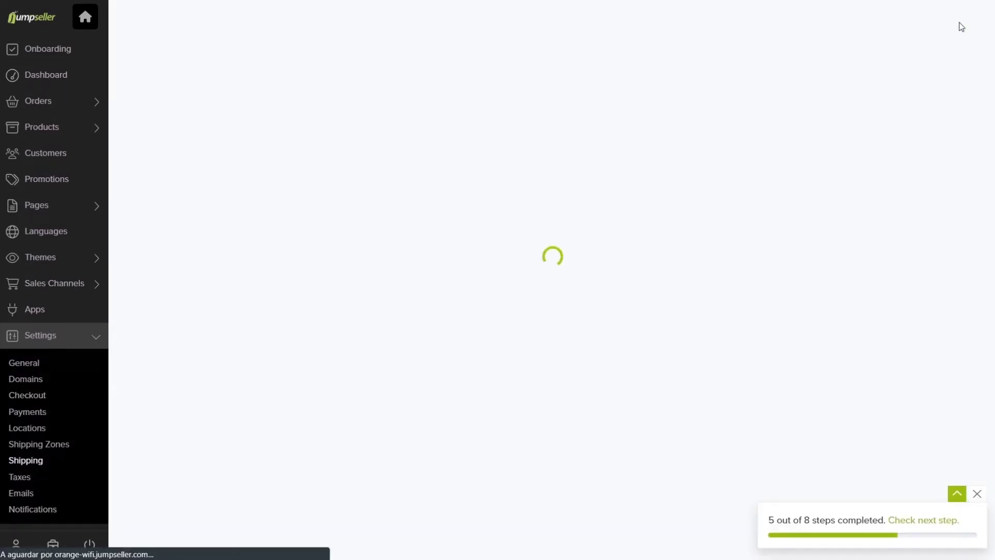
left_click(127, 19)
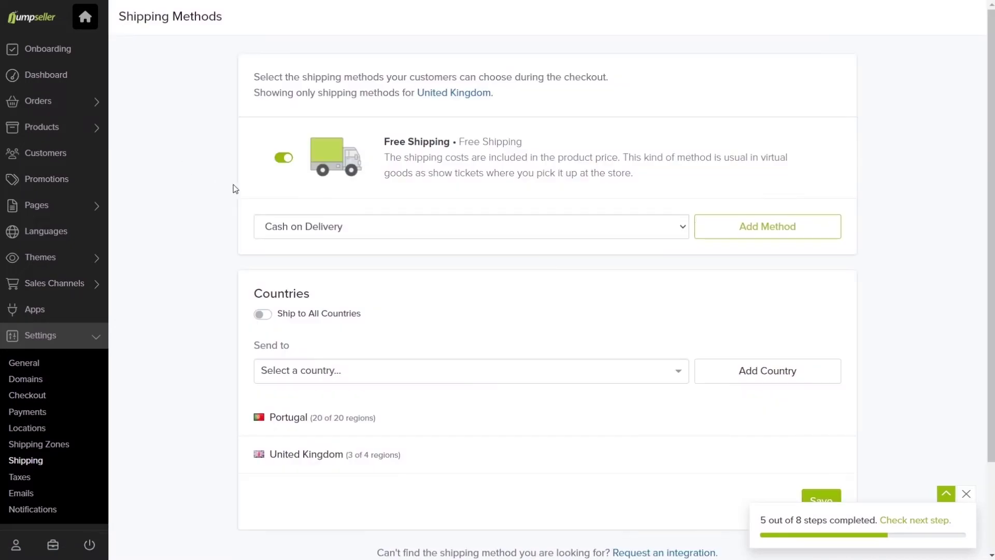
Add a Flat Rate method with a Fixed fee of 2.5 €.
left_click(302, 226)
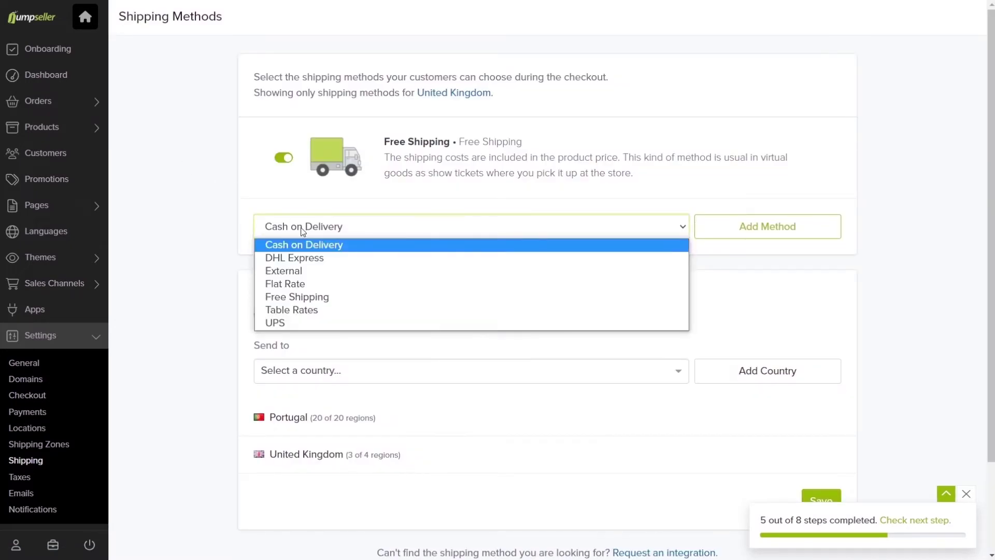
left_click(310, 289)
left_click(767, 234)
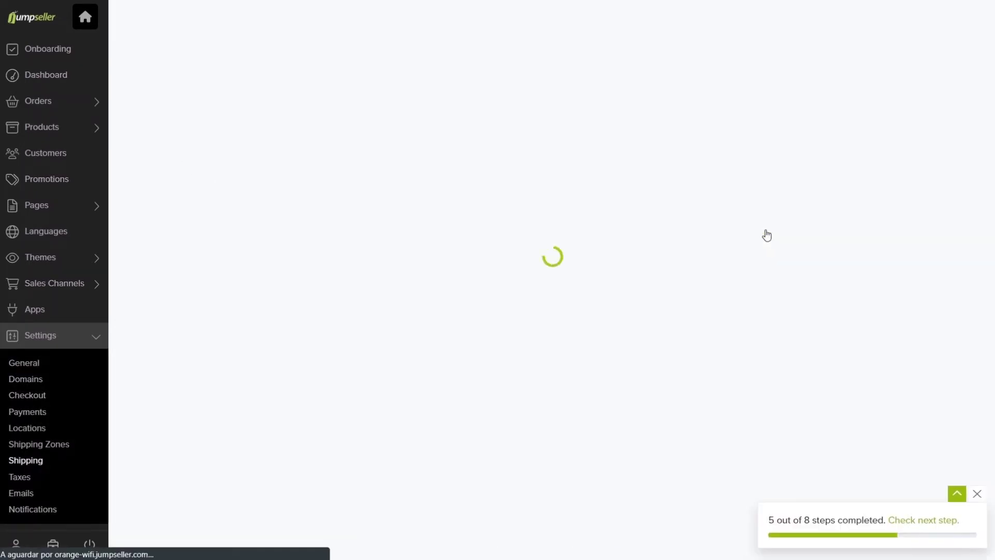
double_click(569, 223)
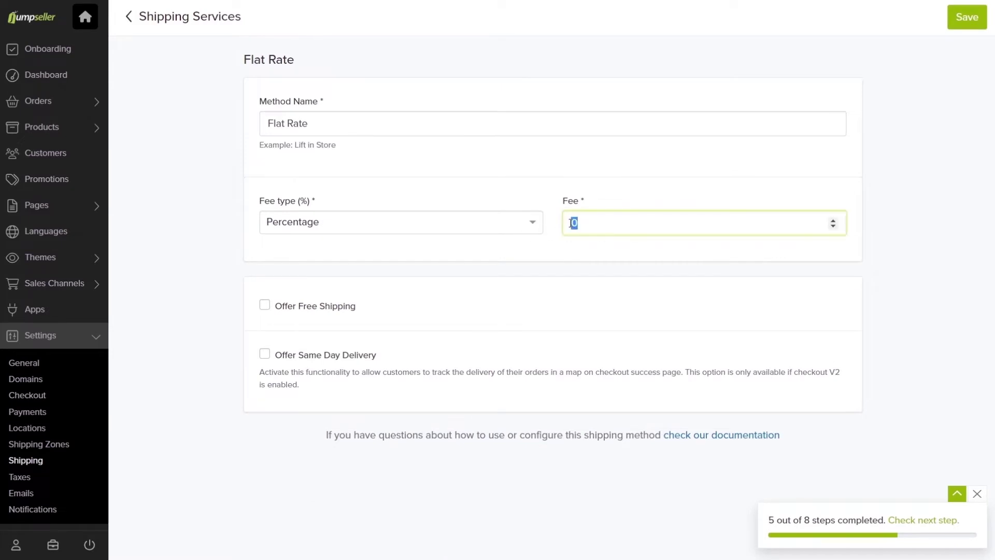
type("10")
left_click(524, 228)
left_click(322, 273)
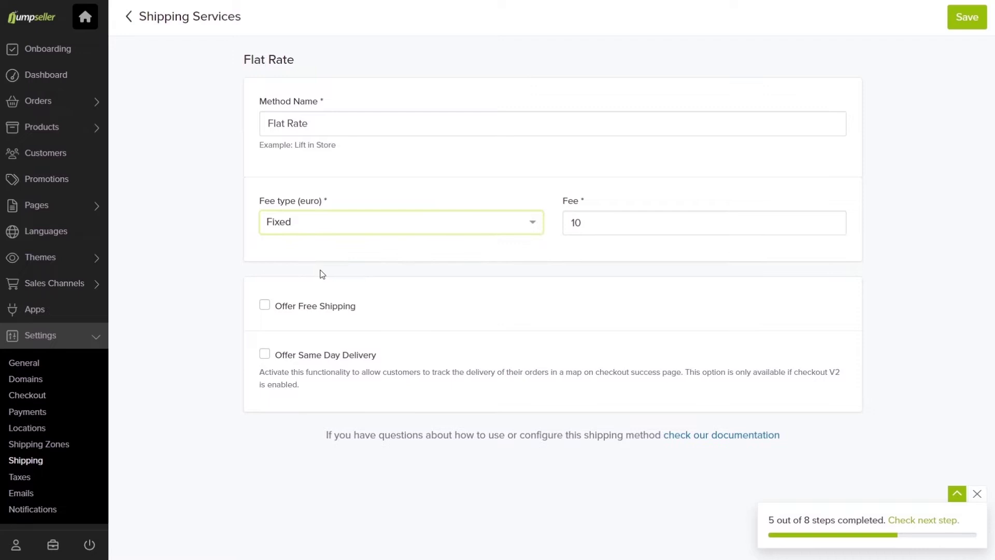
double_click(571, 222)
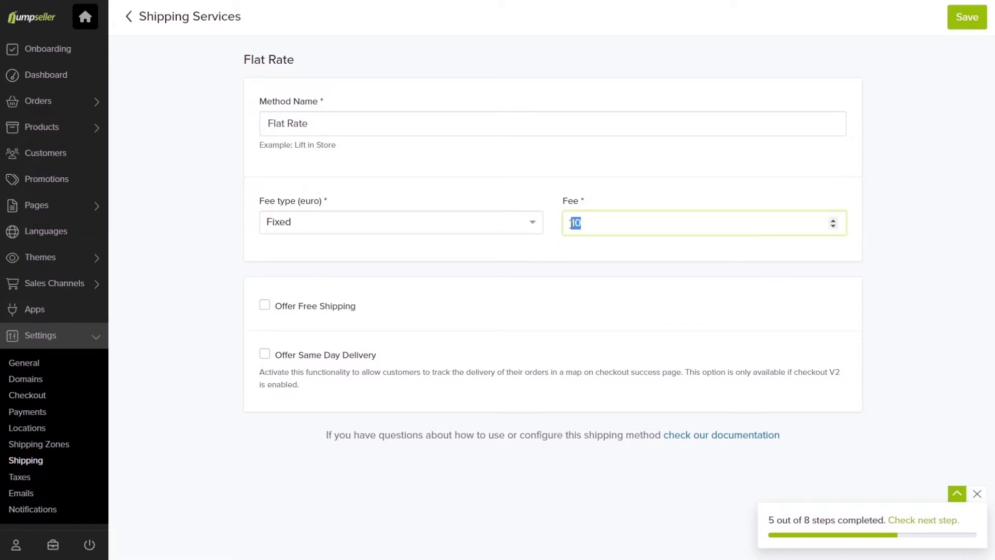
type("12.5")
Offer free shipping from a minimum of 5 products bought.
left_click(265, 305)
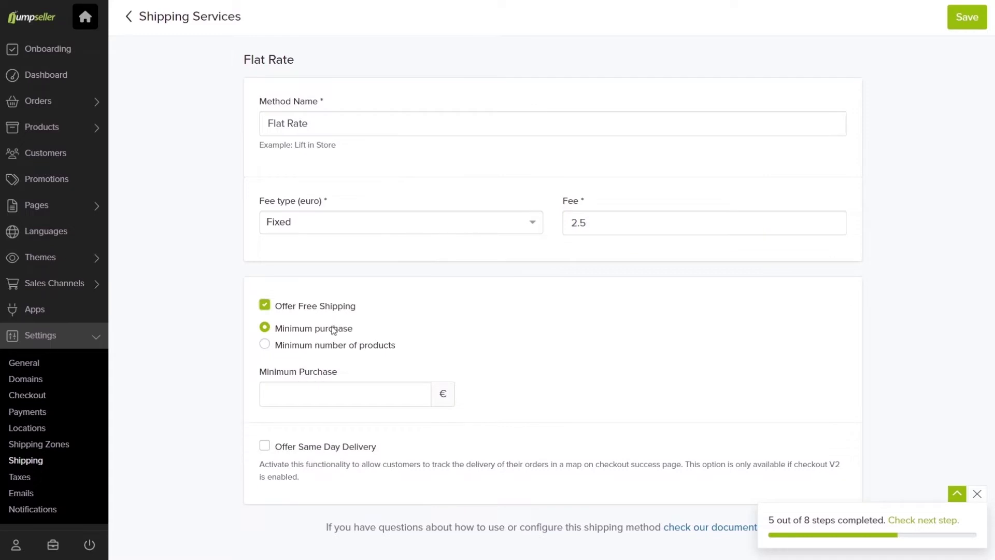
left_click(315, 388)
left_click(293, 346)
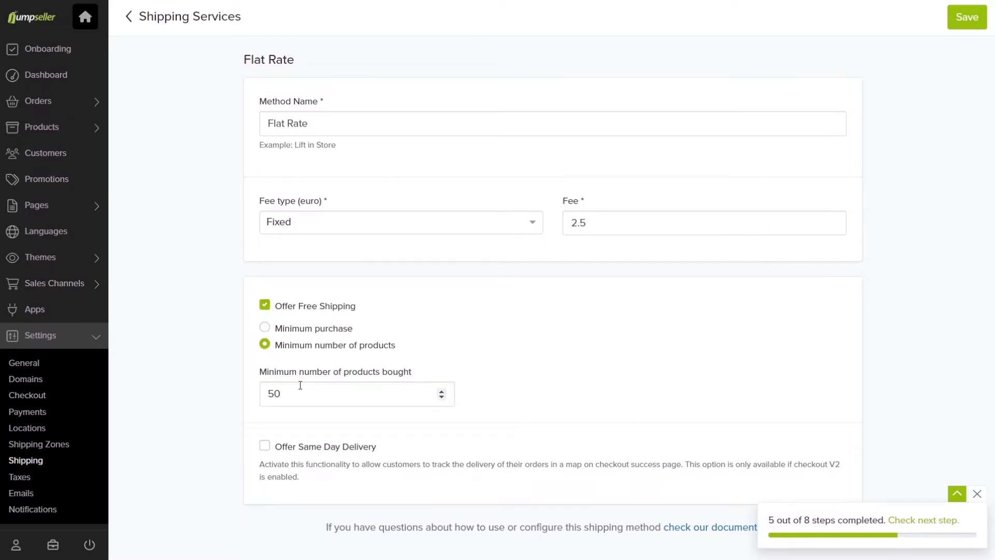
left_click_drag(283, 394, 264, 384)
type("5")
left_click(256, 380)
Save the Flat Rate method and pick External as the next method type.
left_click(961, 20)
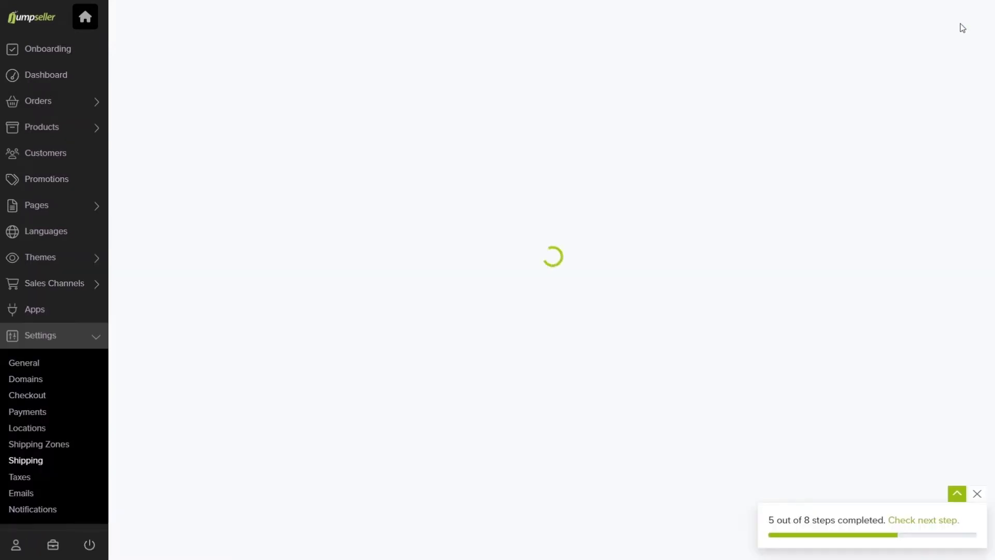
left_click(129, 17)
left_click(323, 310)
left_click(315, 353)
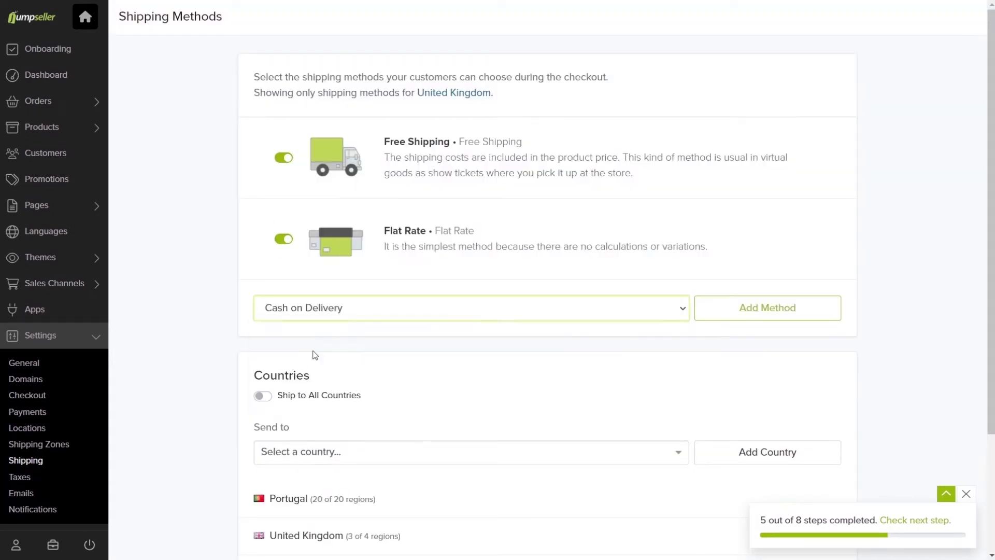
Add the External method with pasted callback and services URLs, enabling PKT1-EXPRESS and PKT1-NEXT DAY.
left_click(738, 313)
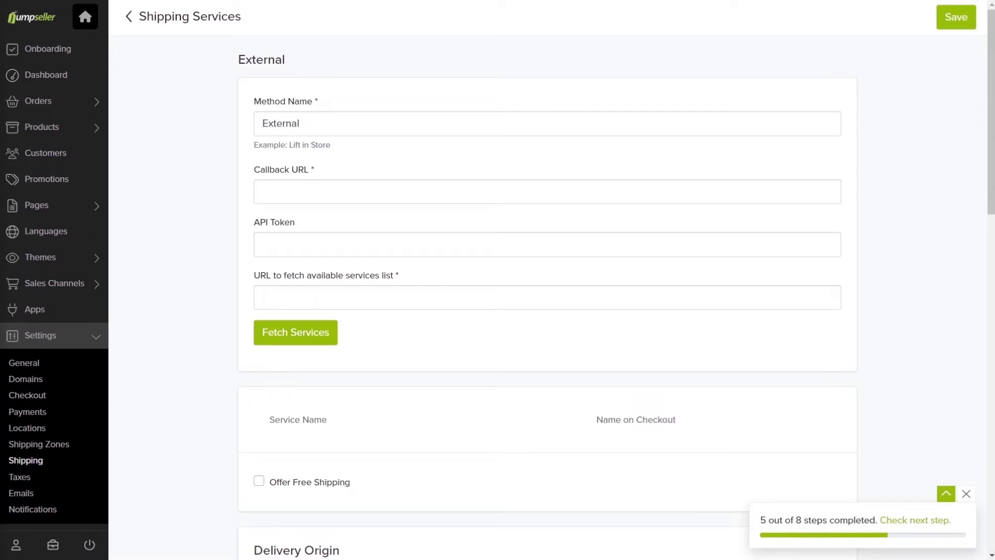
left_click(313, 188)
type("https://ecomv3.pktuno.cl/index.php/plugin/insertar")
key("alt+Tab")
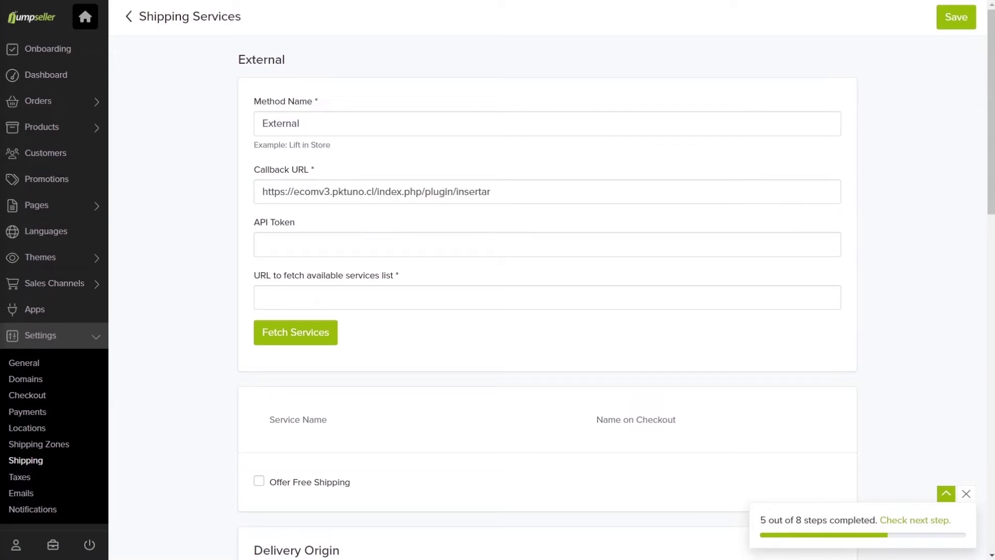
left_click(261, 294)
type("https://ecomv3.pktuno.cl/index.php/plugin/getServiciosAlianzas/cl")
left_click(283, 333)
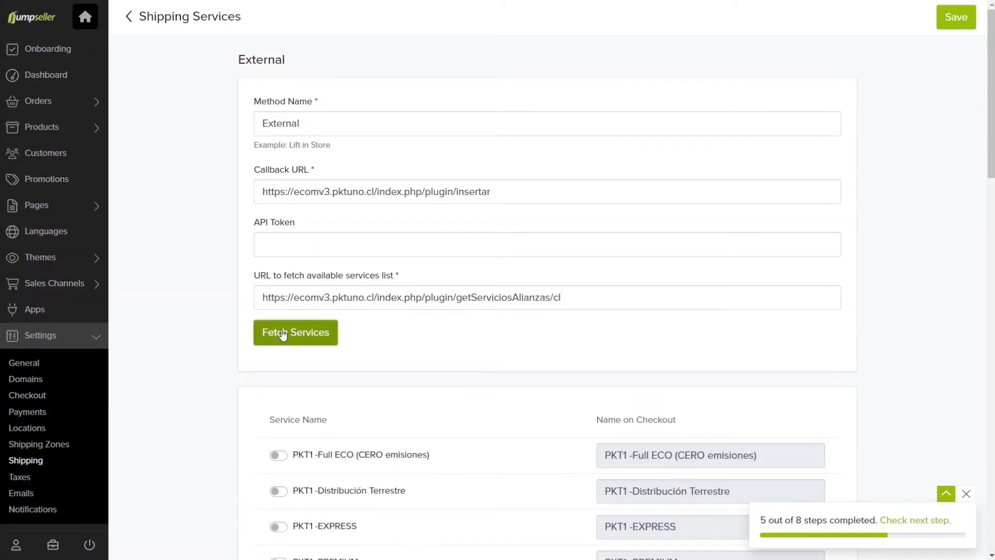
scroll(283, 335, "down", 6)
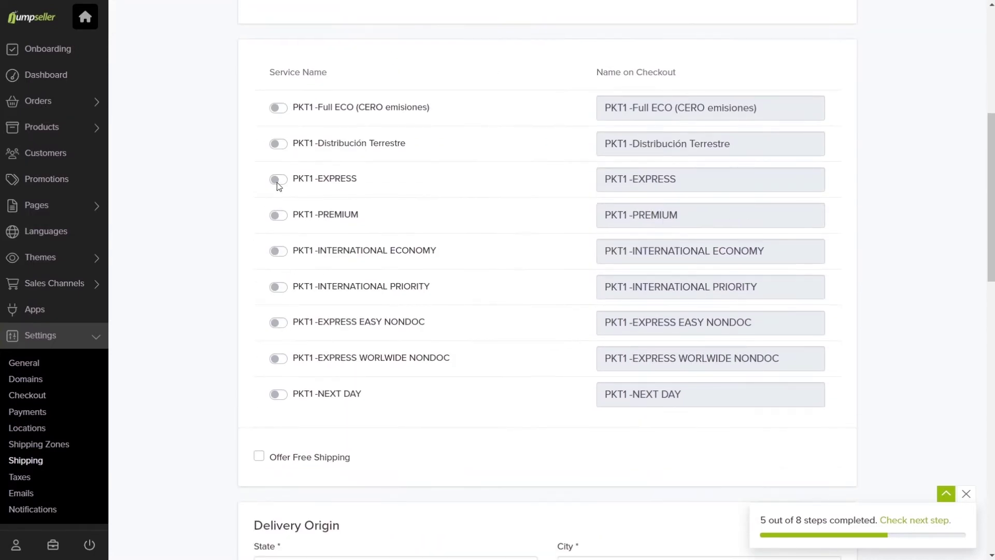
left_click(278, 179)
left_click(279, 395)
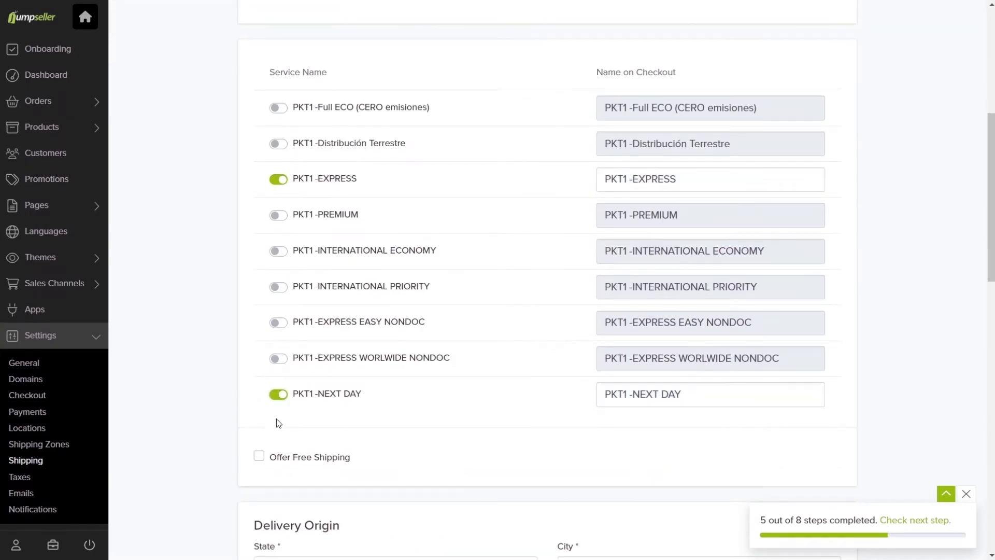
Offer free shipping on the External method from a 50 € minimum purchase.
left_click(259, 455)
scroll(260, 455, "down", 3)
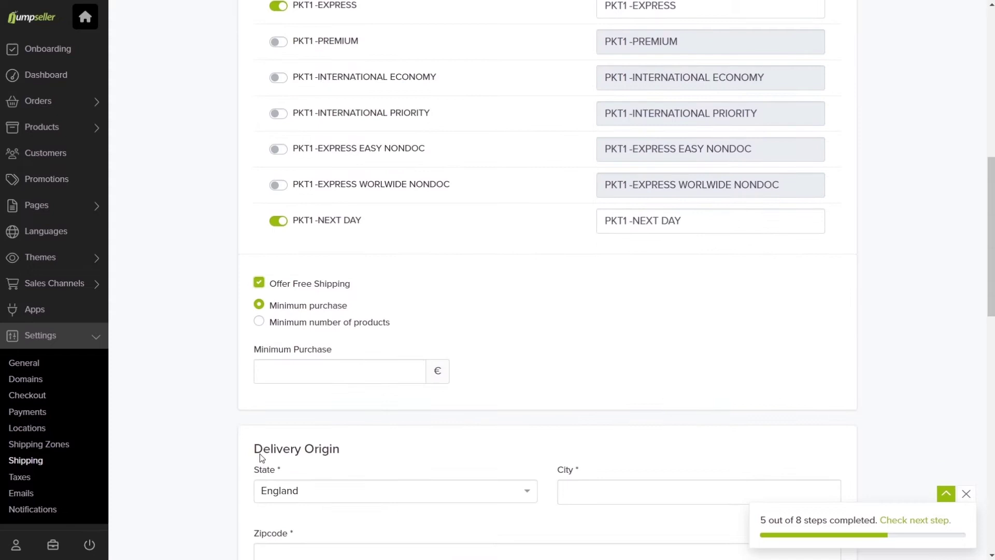
left_click(281, 367)
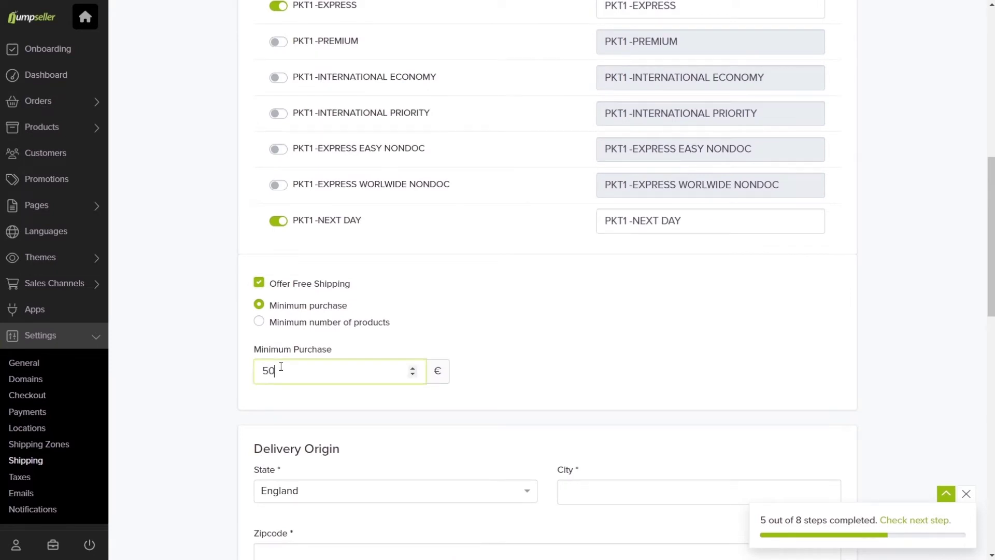
type("50")
scroll(310, 345, "down", 3)
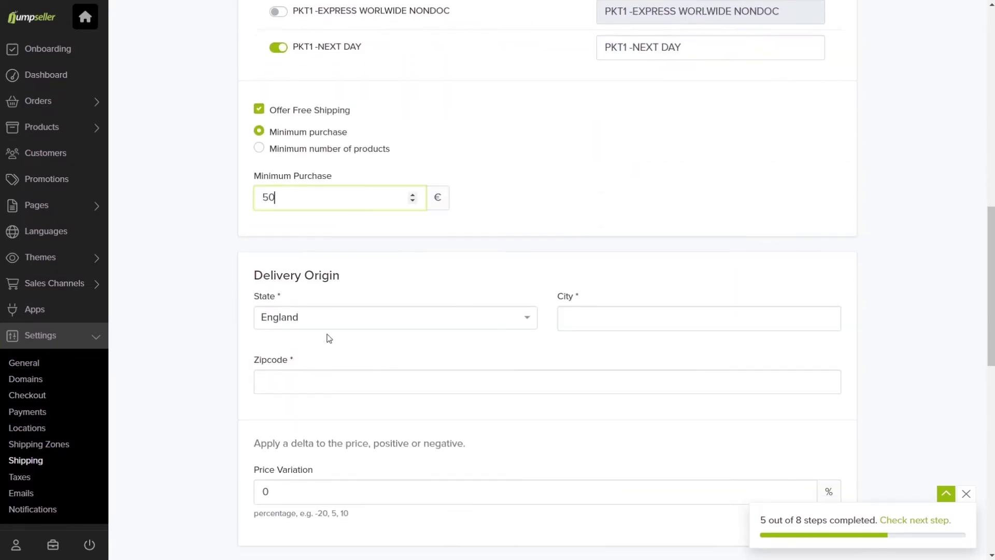
Set the origin city to England and origin zipcode to 478.
left_click(575, 321)
type("England")
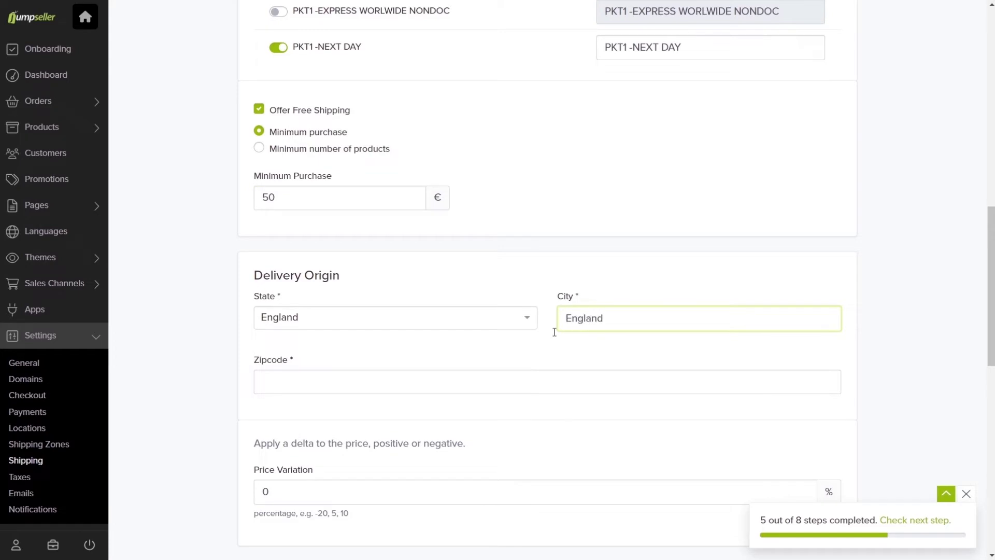
left_click(507, 380)
type("478")
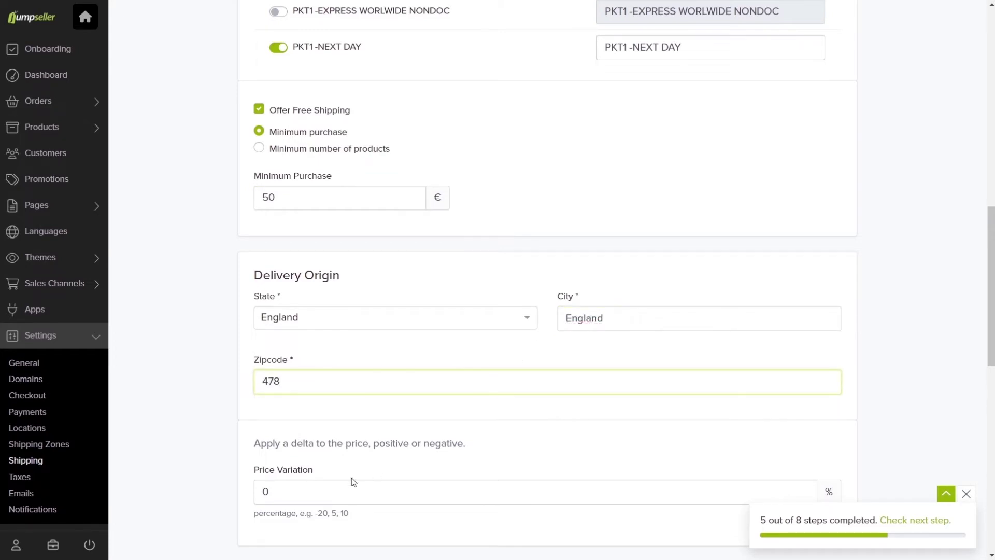
Set the price variation to -10 and save the External method.
left_click(263, 490)
double_click(264, 489)
scroll(244, 466, "down", 3)
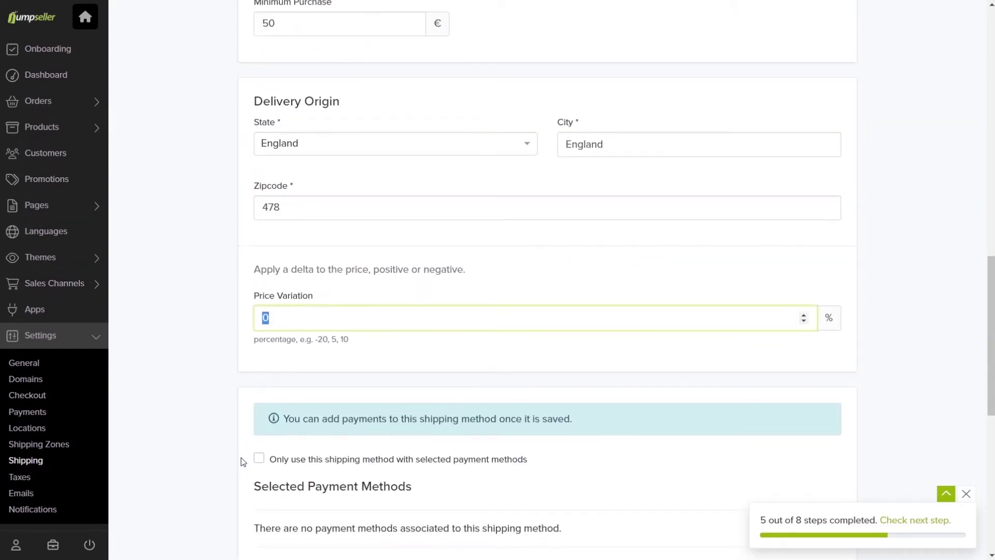
type("-10")
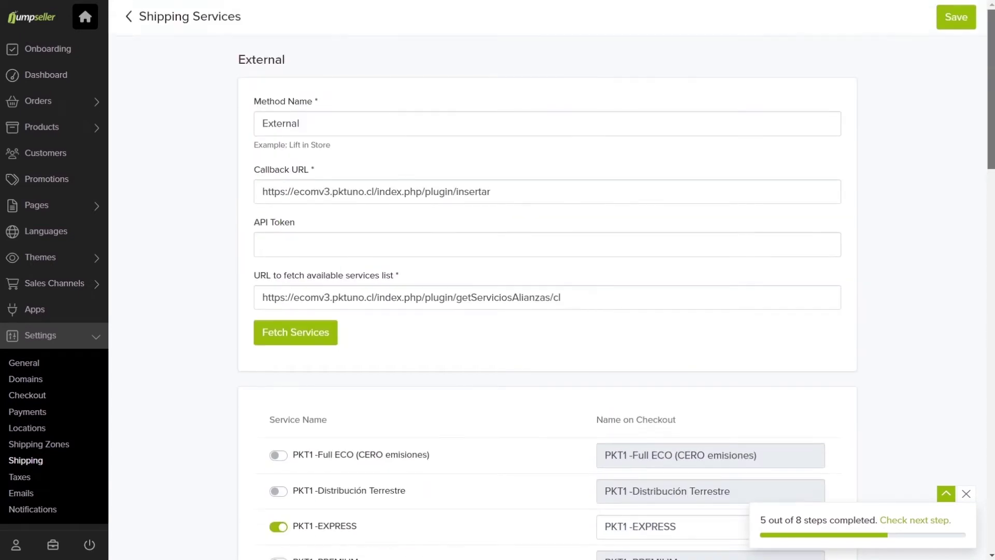
left_click(956, 17)
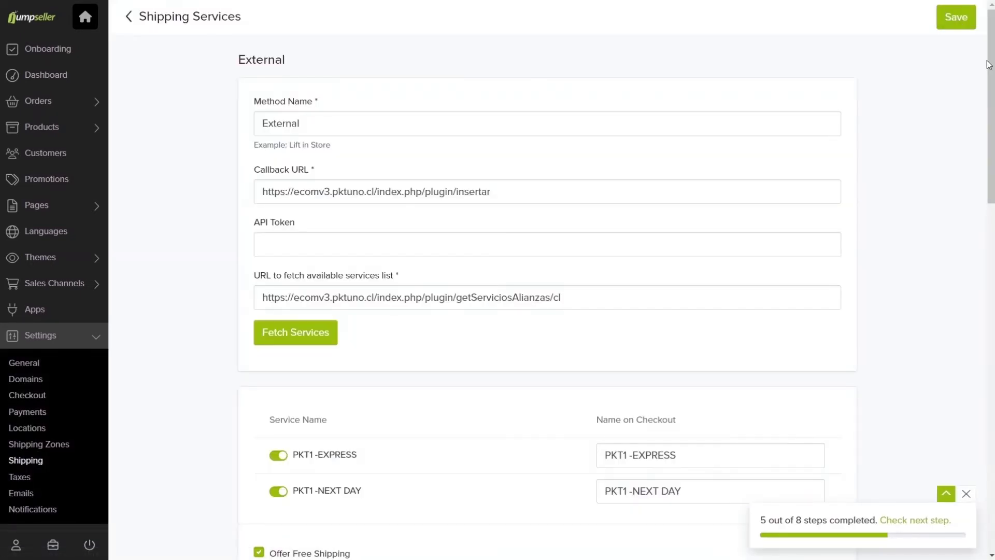
Use Store as the origin location and save the External method again.
scroll(547, 280, "down", 10)
scroll(547, 280, "down", 5)
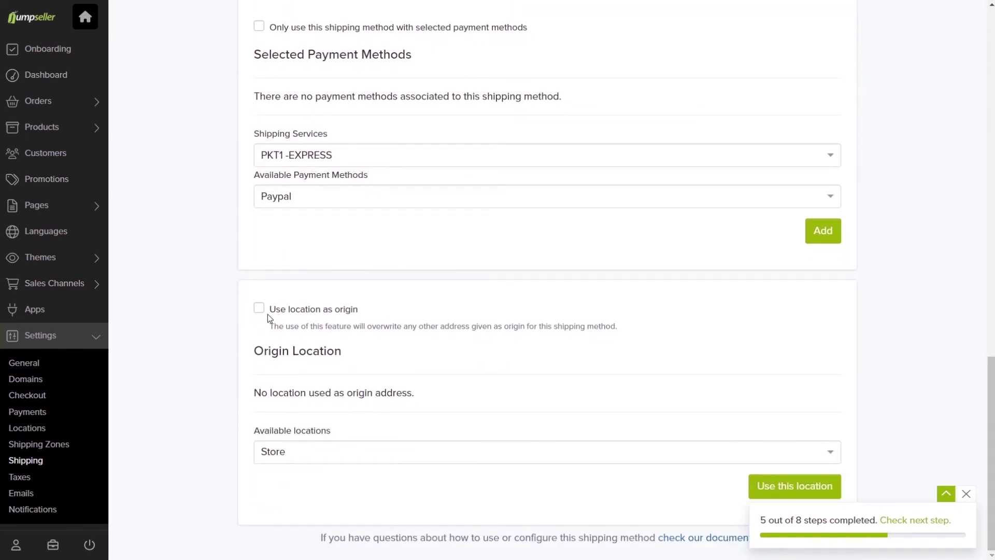
left_click(326, 456)
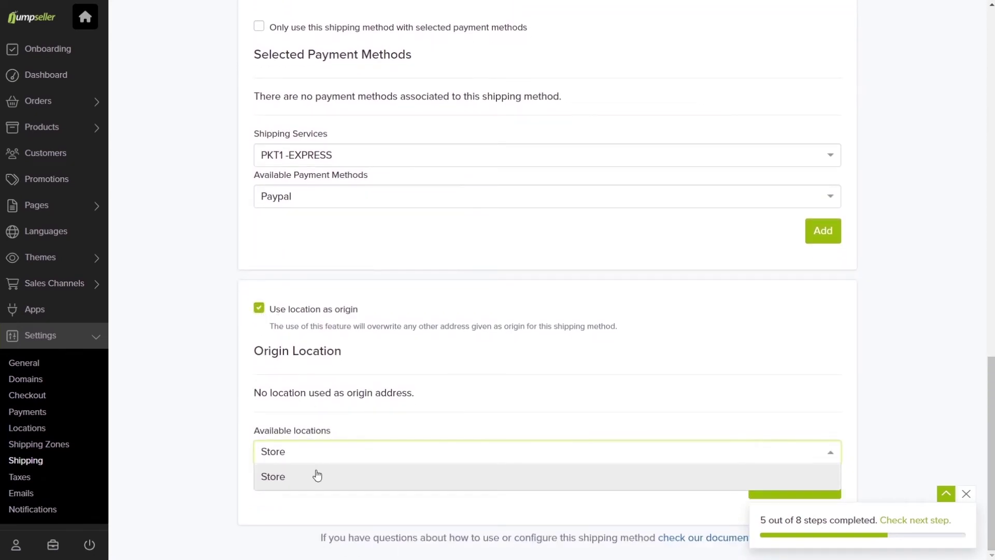
left_click(318, 474)
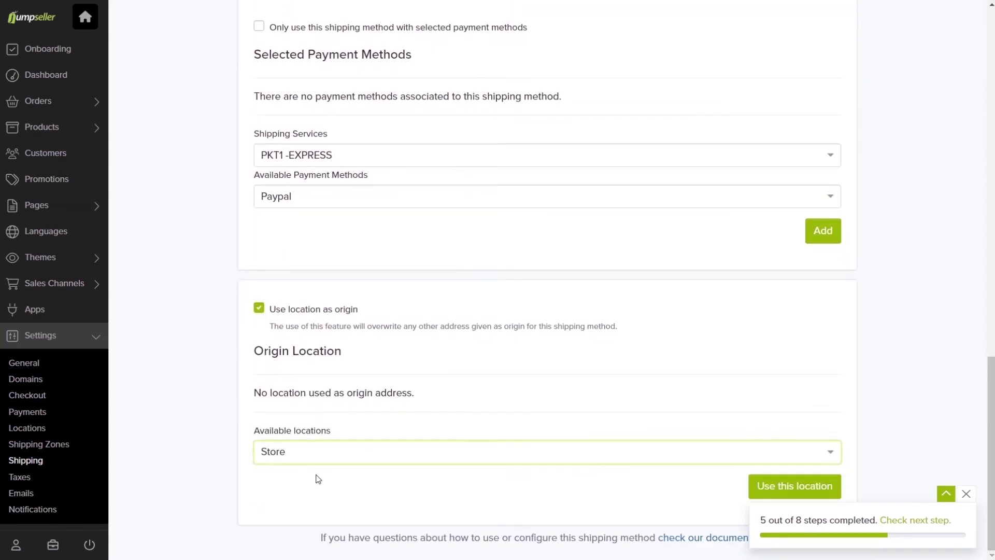
left_click(781, 490)
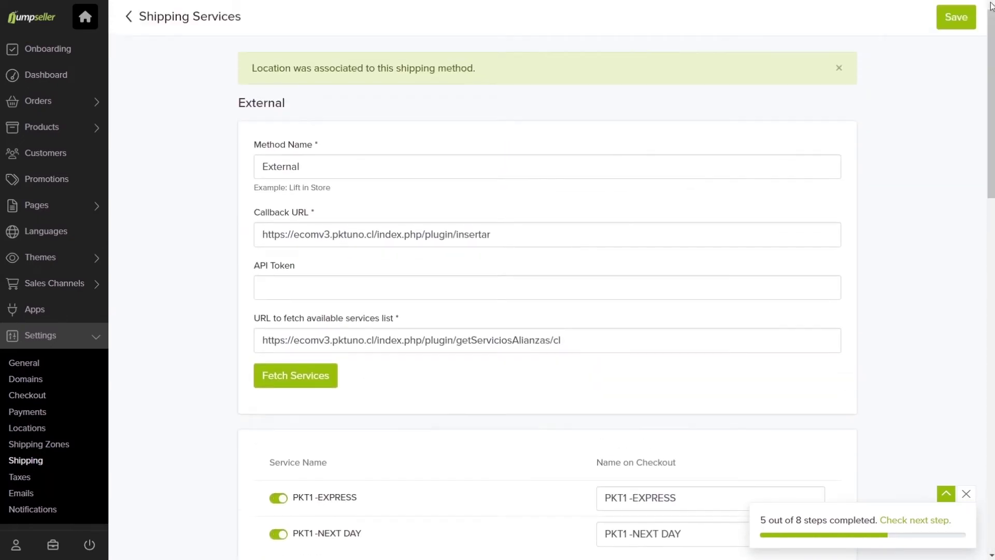
left_click(962, 16)
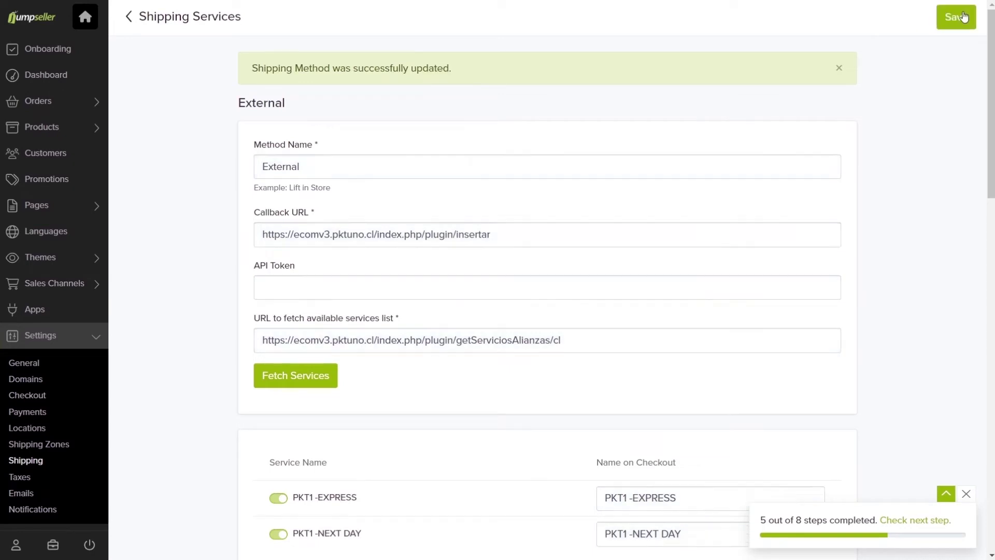
Add a Table Rates method based on Weight and create its first rate table.
left_click(130, 18)
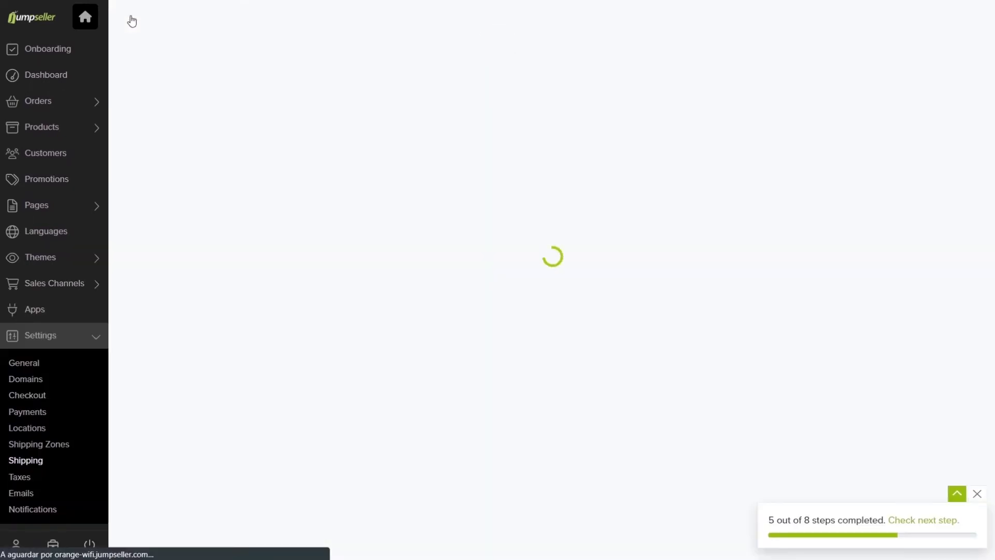
left_click(376, 387)
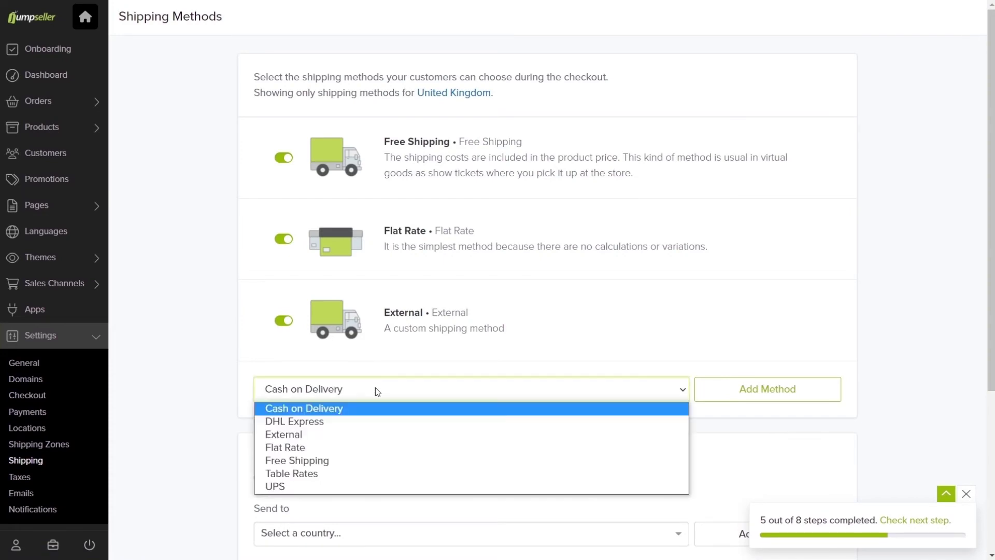
left_click(365, 473)
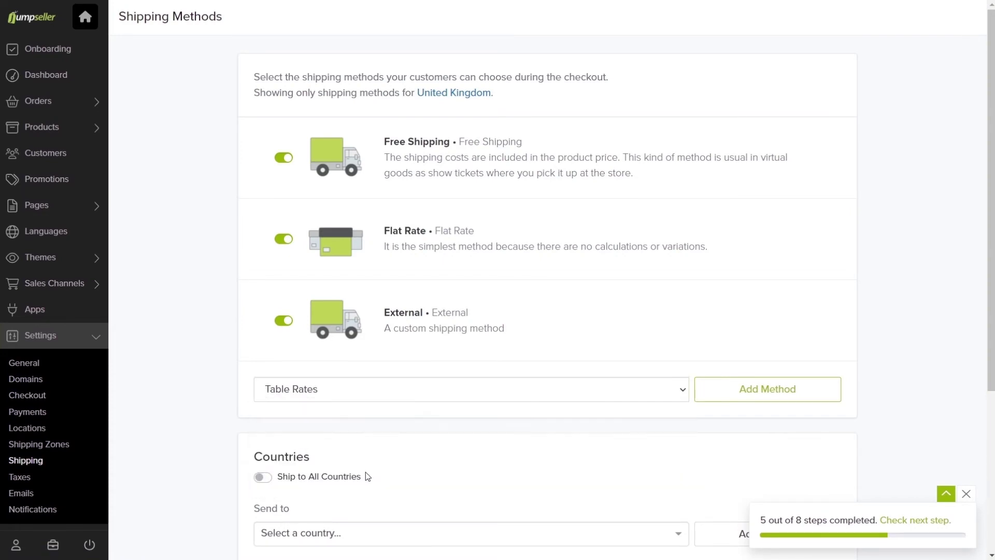
left_click(769, 397)
left_click(540, 288)
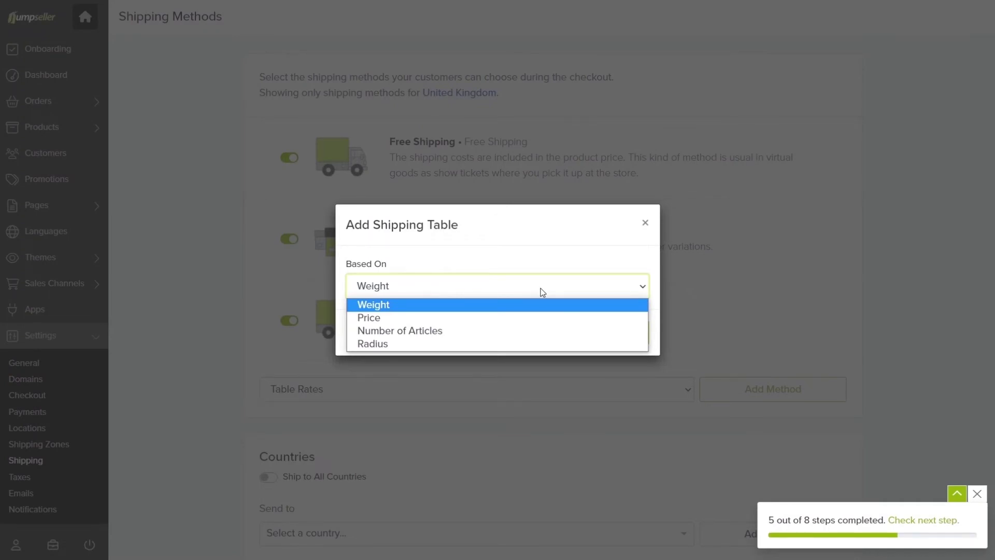
left_click(415, 304)
left_click(601, 335)
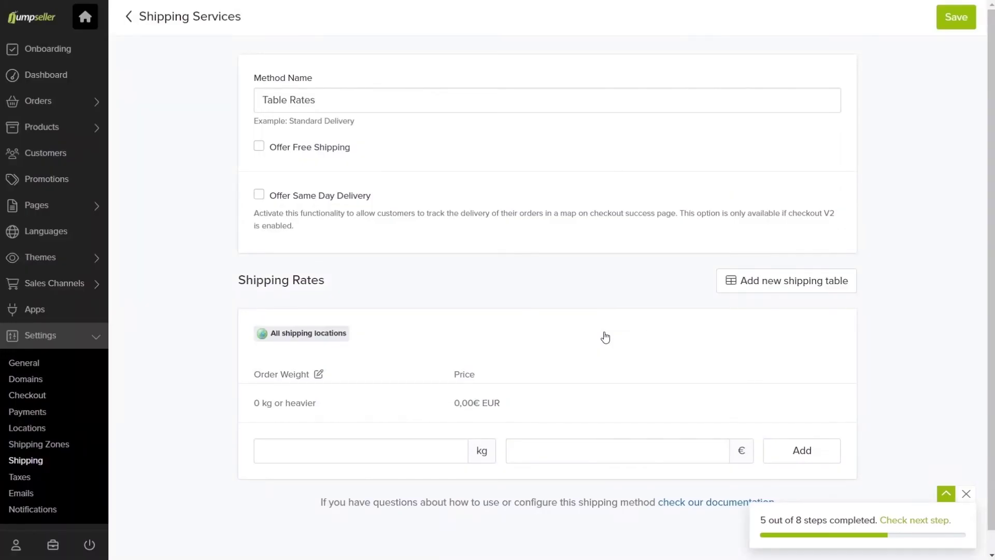
Offer free shipping on Table Rates from a 50 € minimum purchase.
left_click(258, 147)
left_click(284, 232)
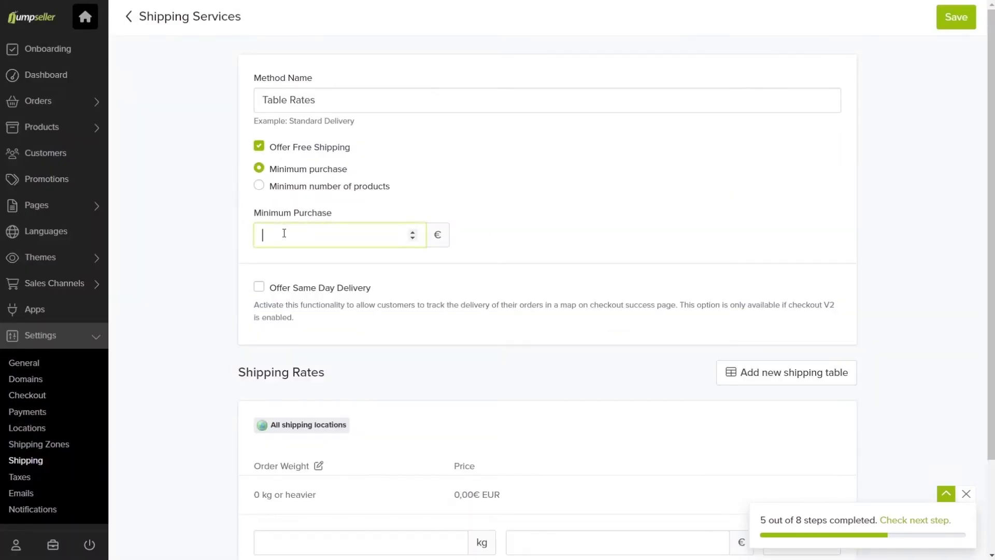
type("50")
left_click(281, 252)
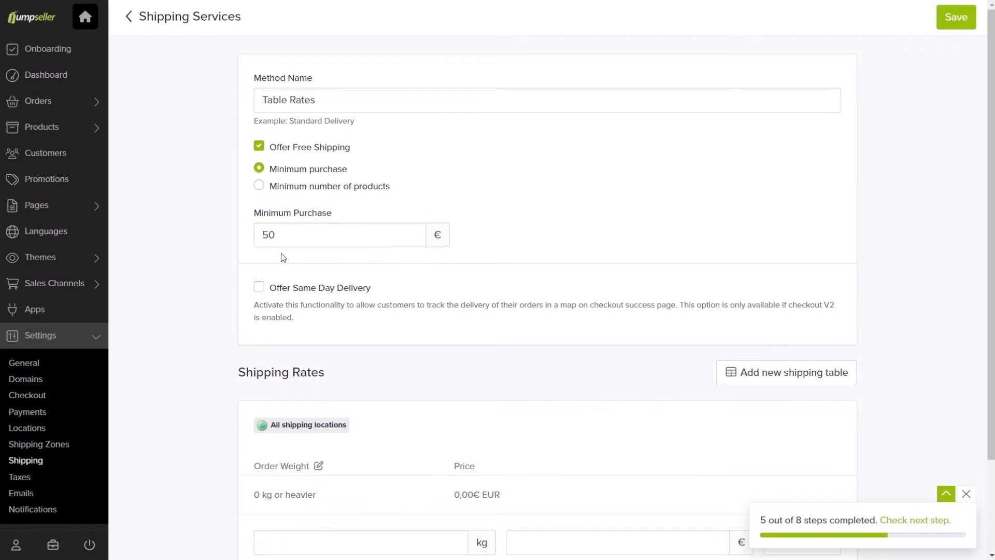
scroll(300, 381, "down", 2)
Add weight tiers of 2 kg at 10 € and 5 kg at 25 €.
left_click(298, 421)
type("2")
left_click(533, 426)
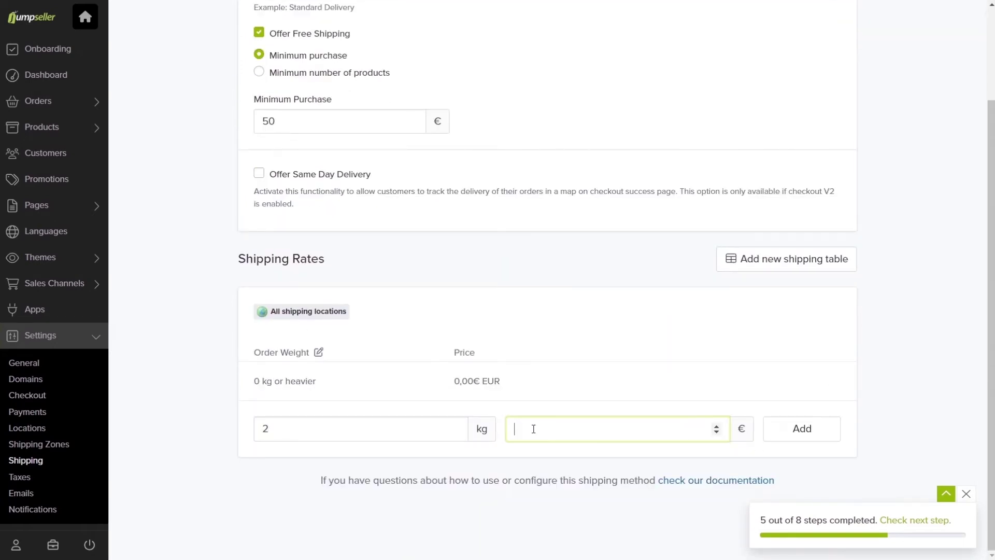
type("10")
left_click(801, 428)
left_click(371, 462)
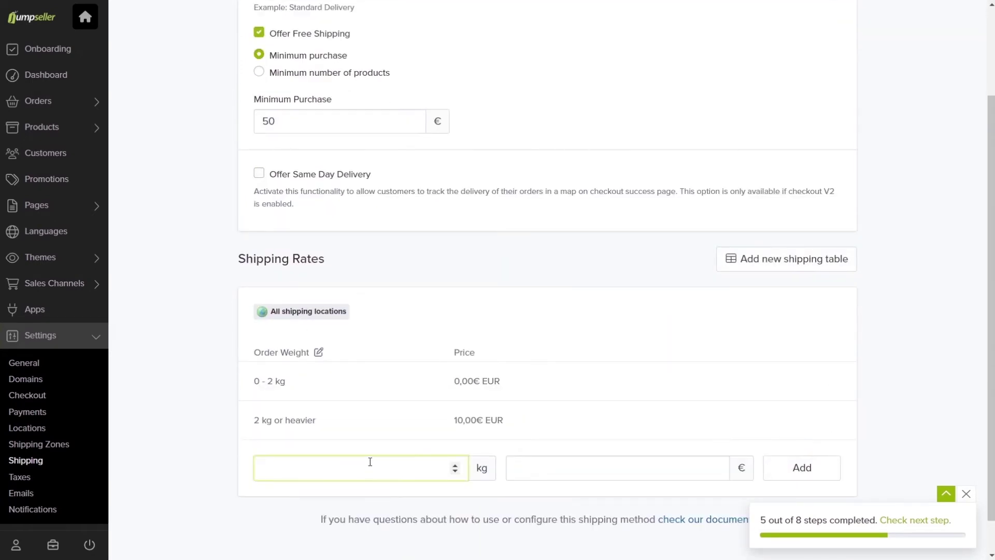
type("5")
left_click(568, 474)
type("25")
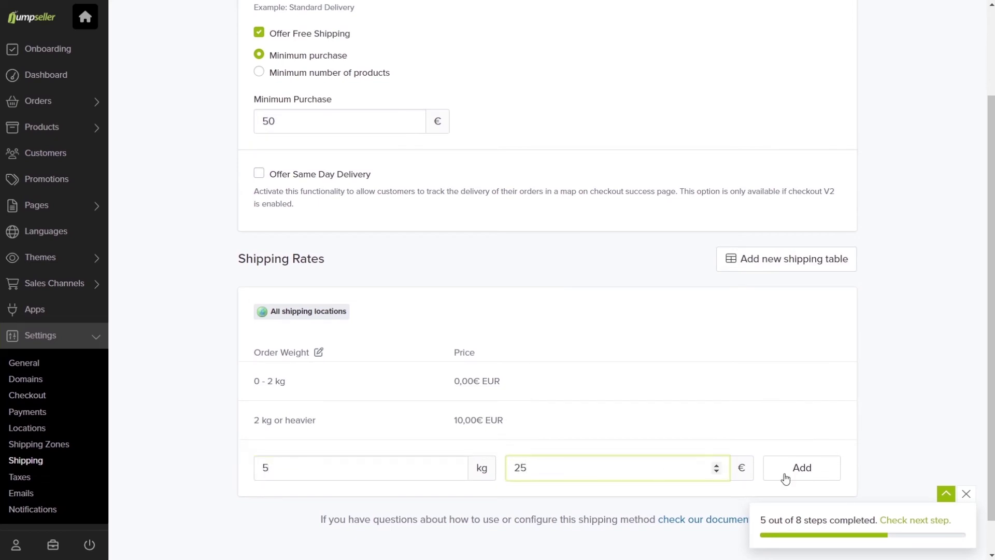
left_click(782, 474)
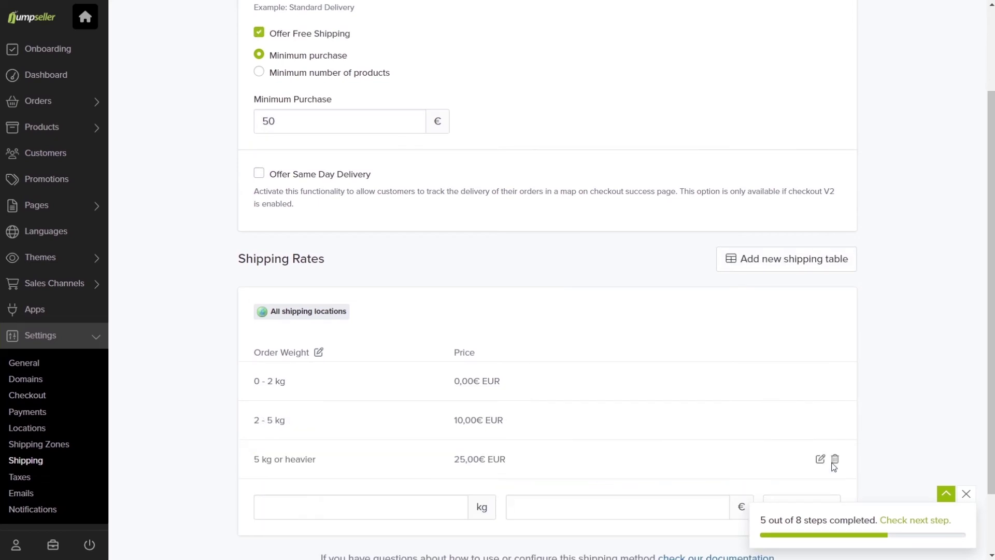
Create a new rate table for United Kingdom, England.
left_click(794, 262)
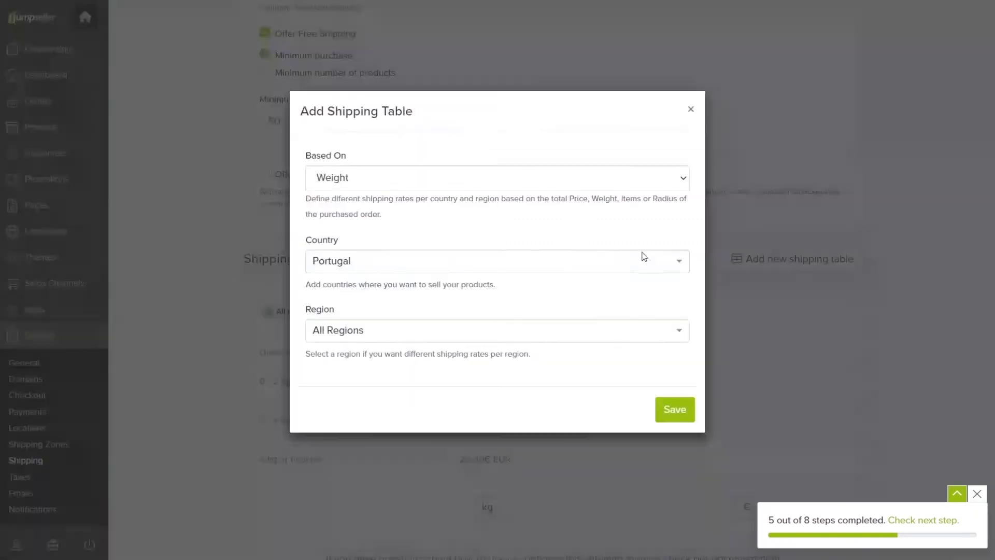
left_click(529, 269)
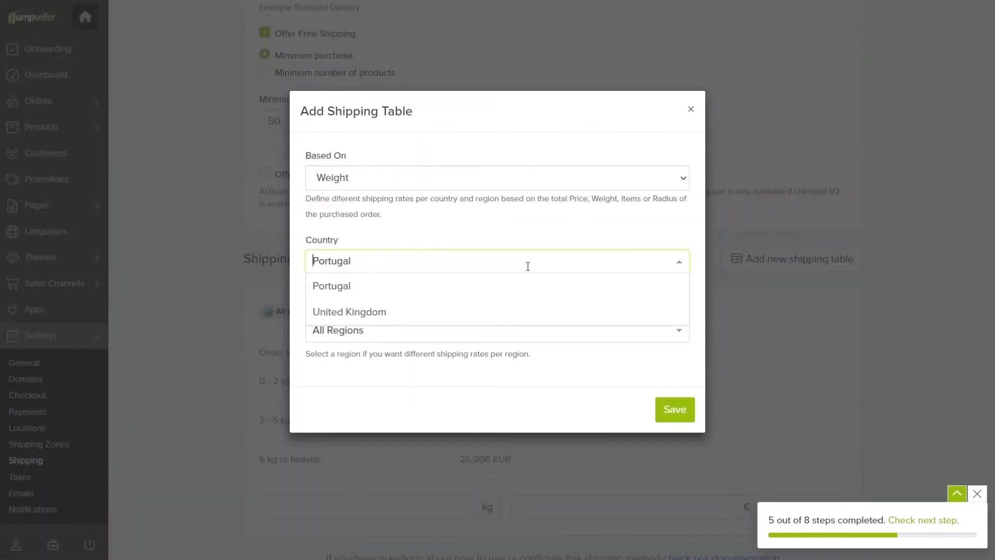
left_click(434, 313)
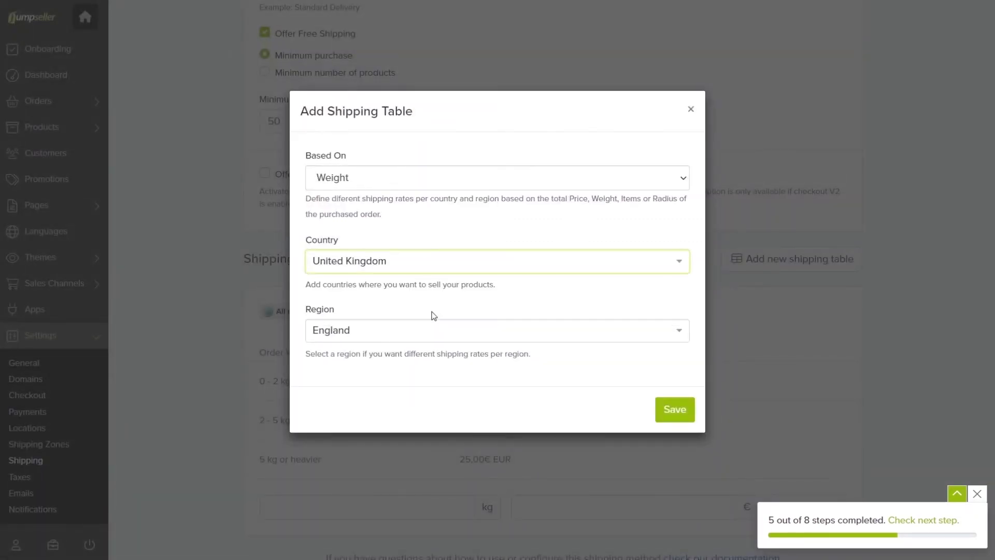
left_click(672, 412)
Add UK weight tiers of 2 kg at 5 € and 5 kg at 15 €.
left_click(328, 425)
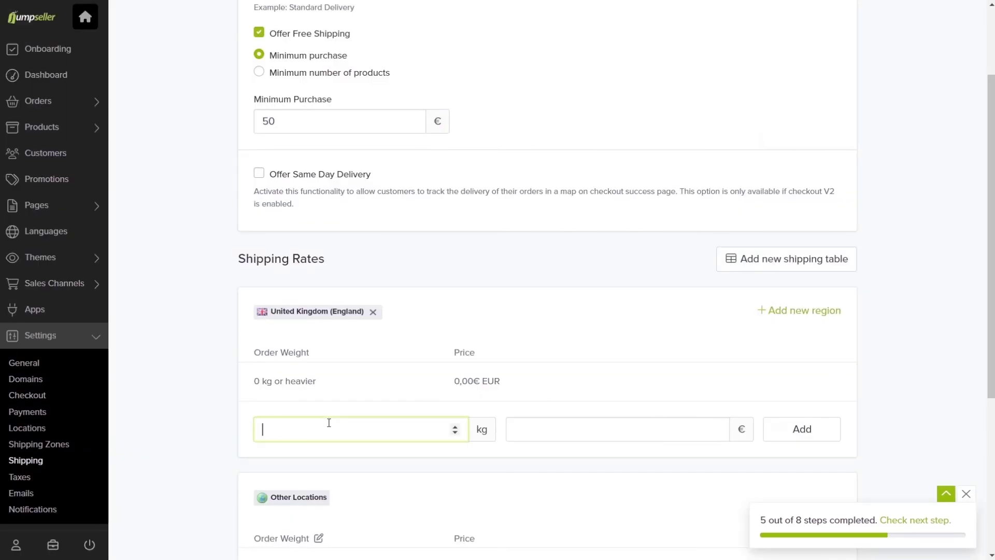
type("2")
left_click(533, 430)
type("5")
left_click(771, 435)
left_click(406, 466)
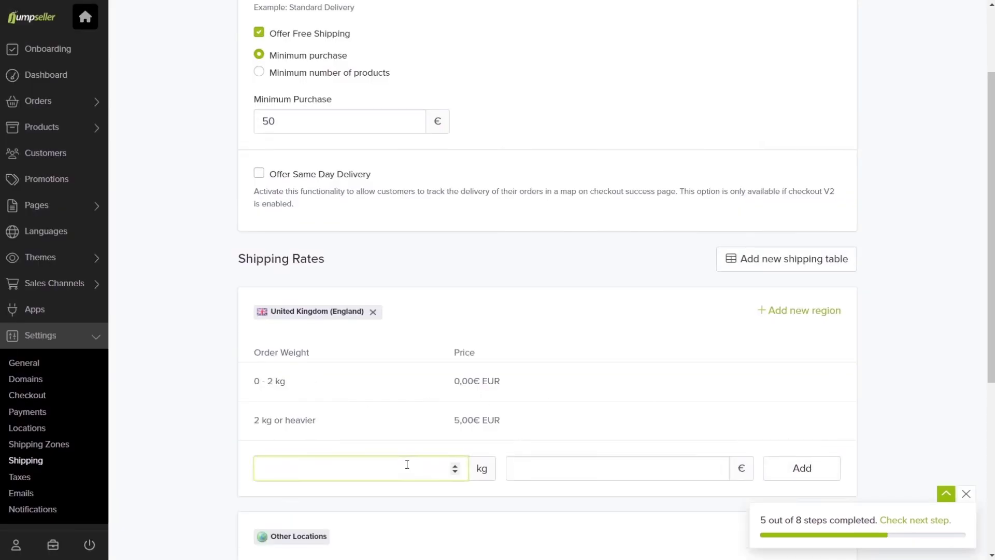
type("5")
left_click(630, 468)
type("15")
left_click(801, 468)
Save the Table Rates method with both rate tables.
left_click_drag(991, 319, 978, 445)
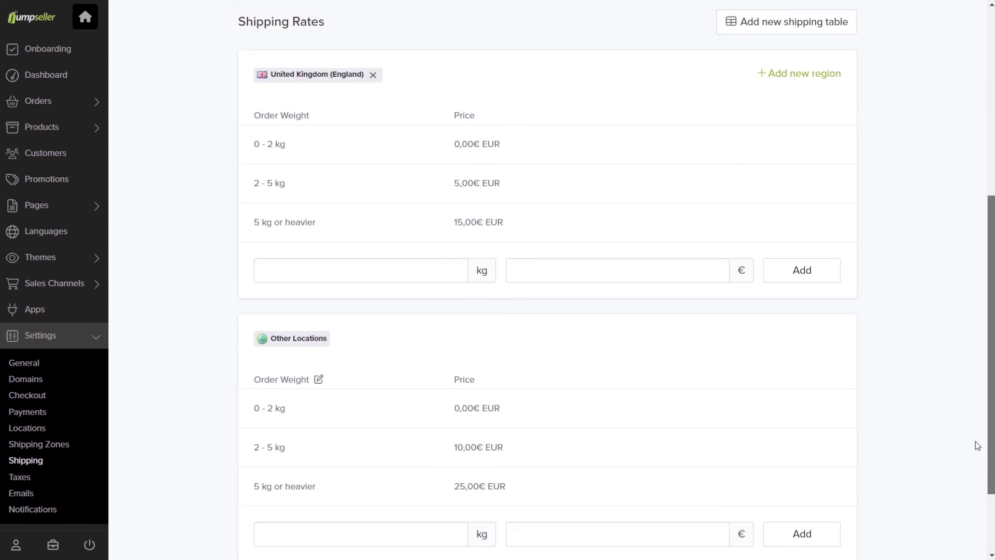
left_click_drag(330, 340, 270, 336)
scroll(715, 358, "up", 8)
left_click(944, 26)
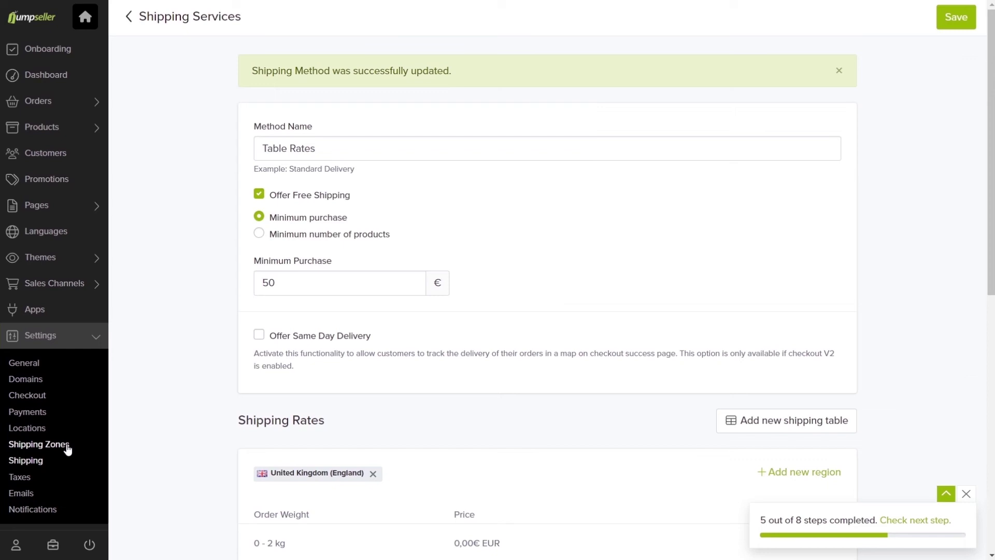
Create New Zone 0 under Shipping Zones and open it for editing.
left_click(39, 444)
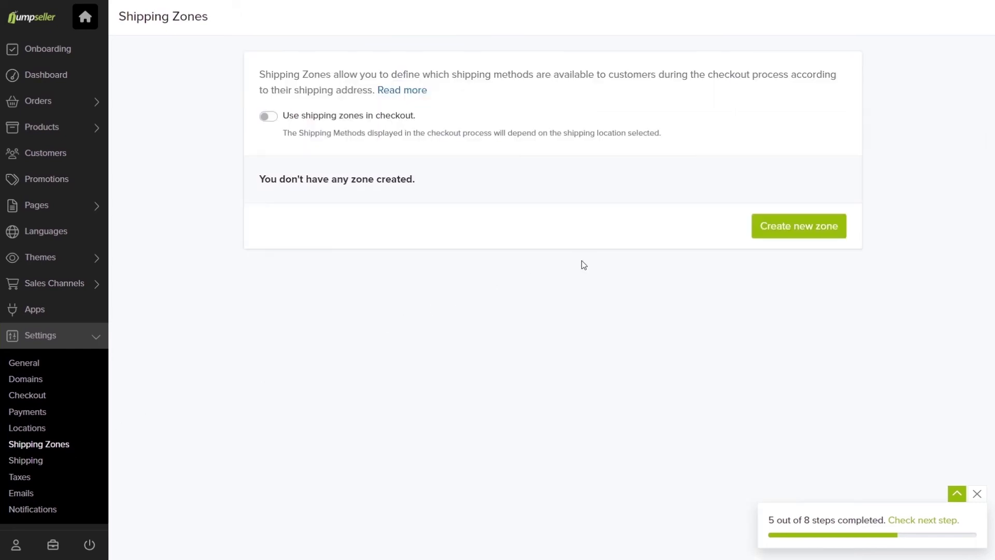
left_click(771, 225)
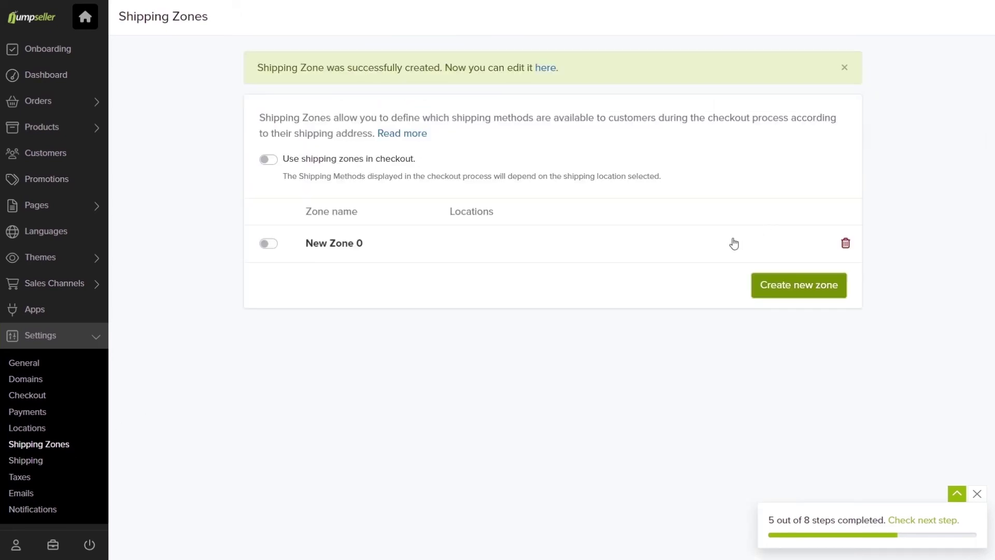
left_click(703, 250)
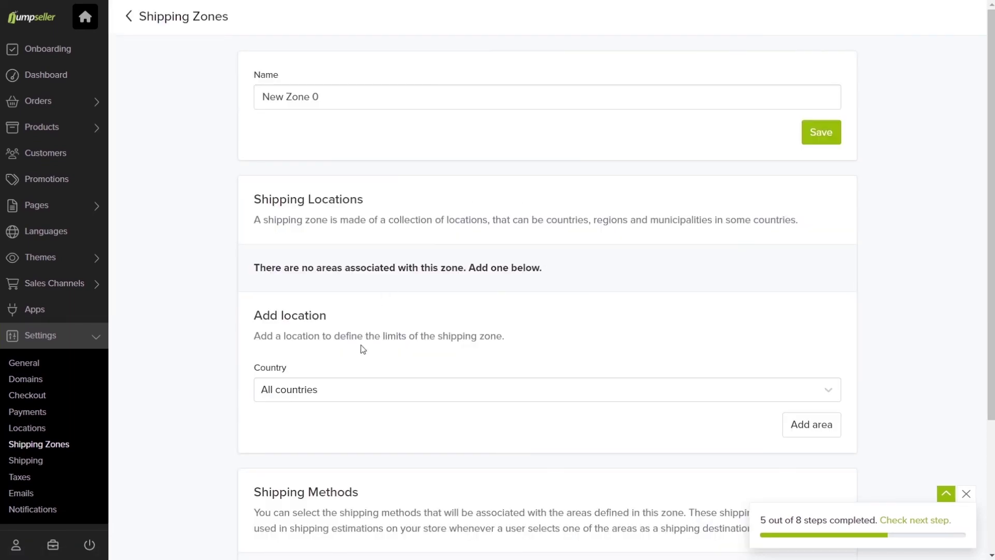
Add United Kingdom, England as the zone's area.
left_click(343, 389)
type("Uni")
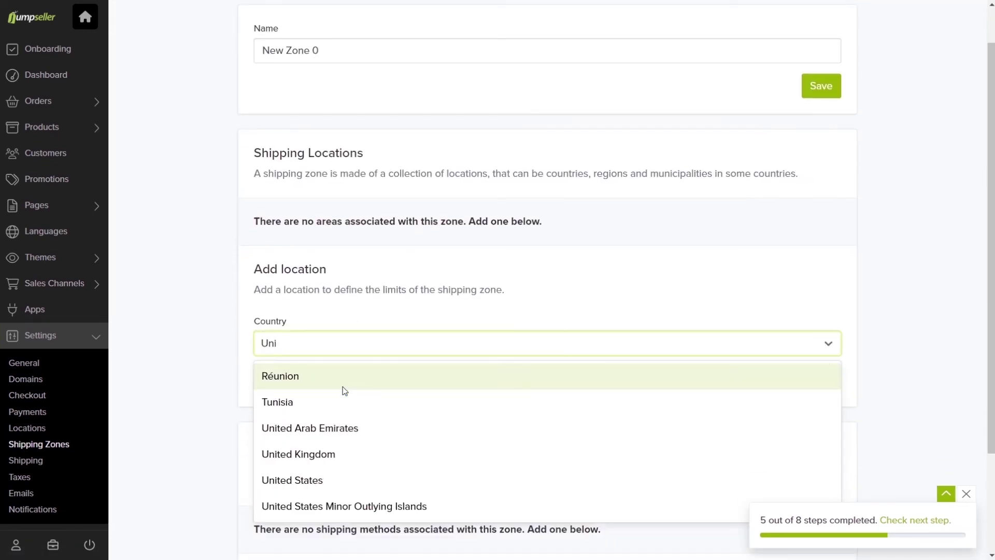
left_click(344, 455)
left_click(597, 401)
left_click(518, 455)
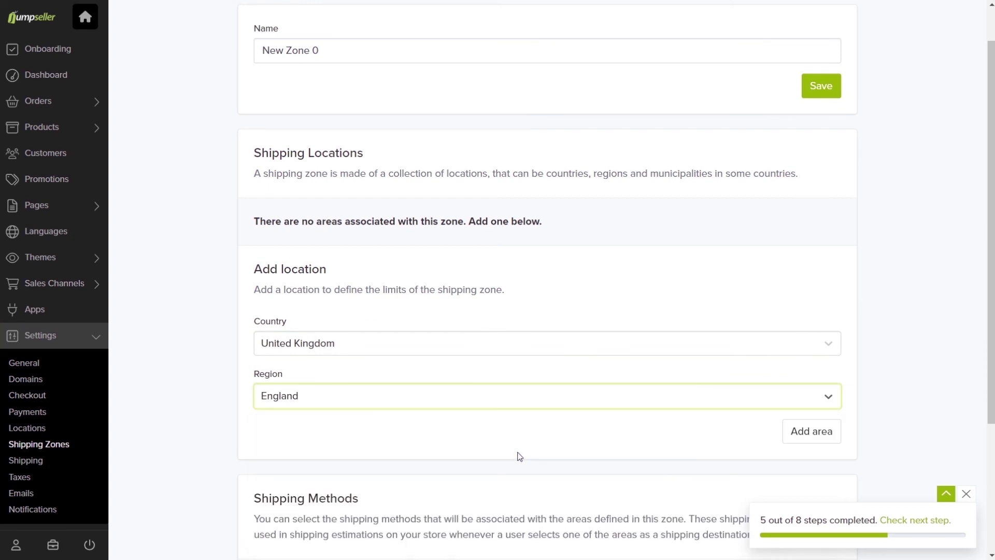
left_click(809, 431)
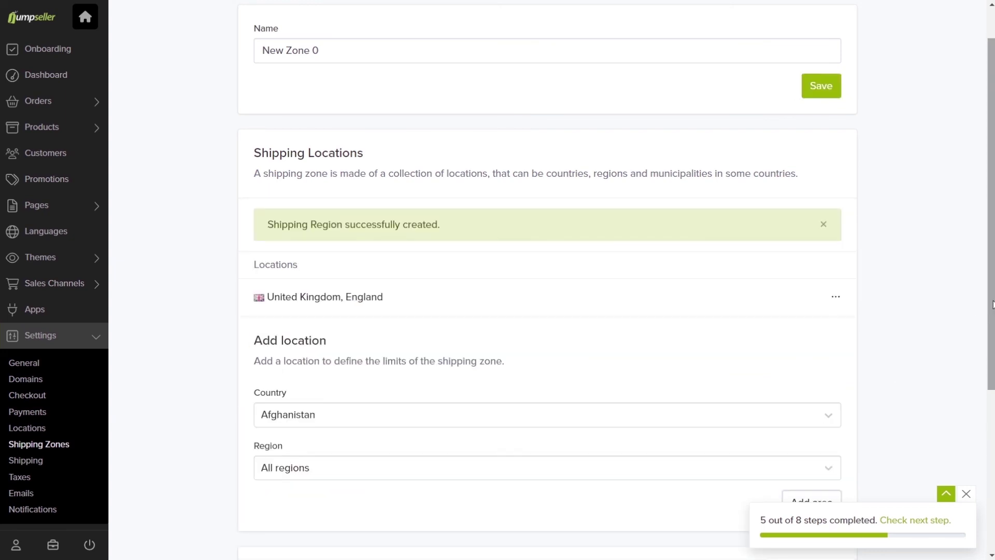
Attach Flat Rate as the zone's shipping method and save the zone.
left_click_drag(991, 332, 991, 491)
left_click(630, 472)
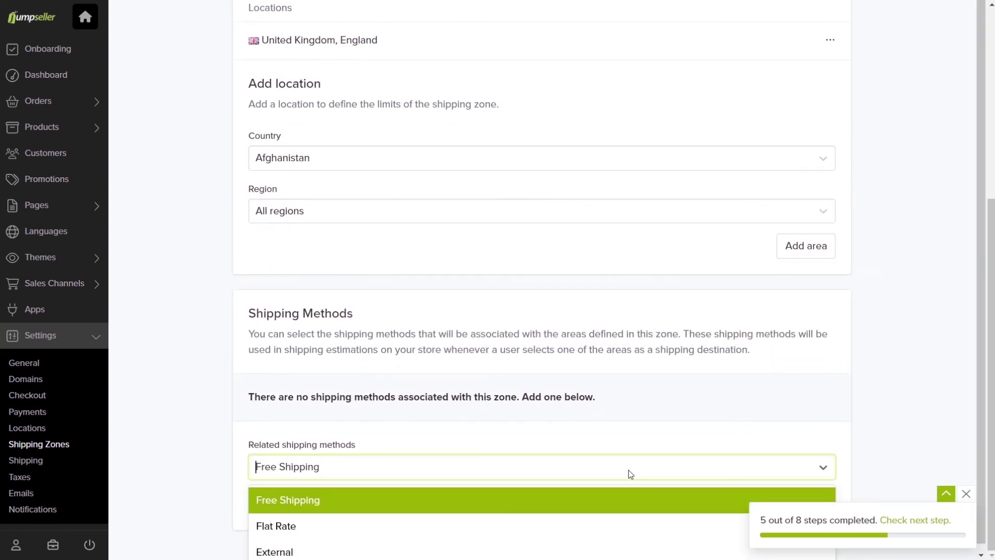
left_click(533, 524)
left_click(823, 498)
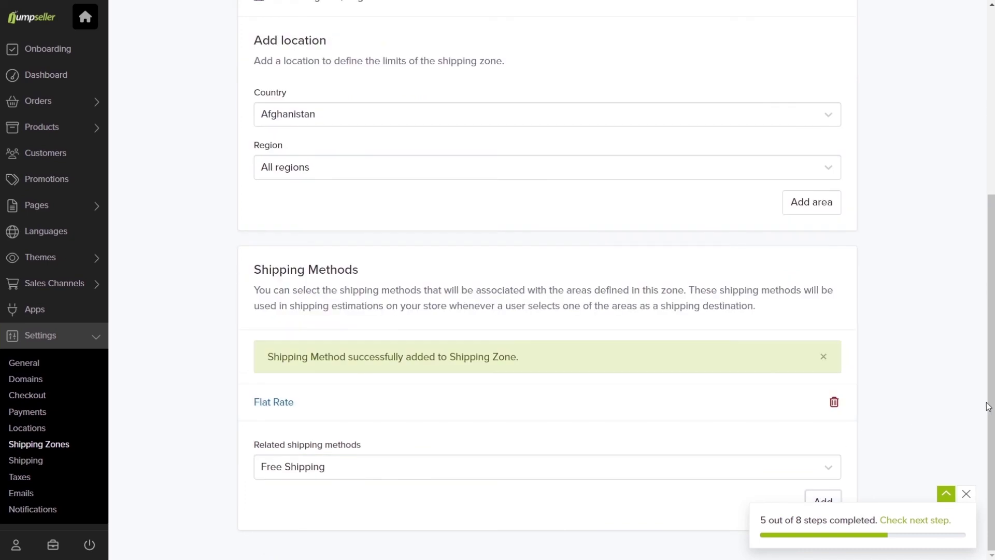
left_click_drag(987, 407, 987, 223)
left_click(822, 134)
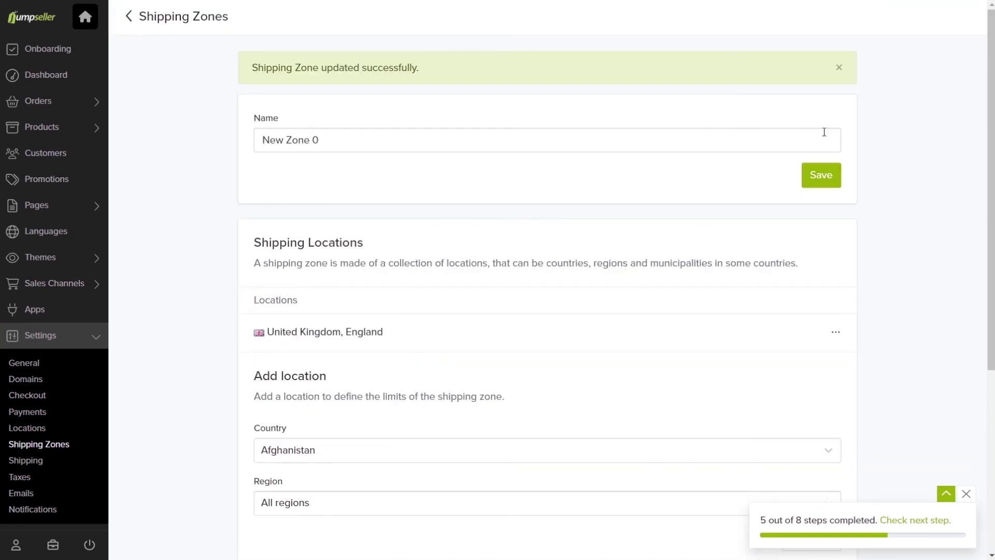
Switch on New Zone 0 in the Shipping Zones list.
left_click(39, 448)
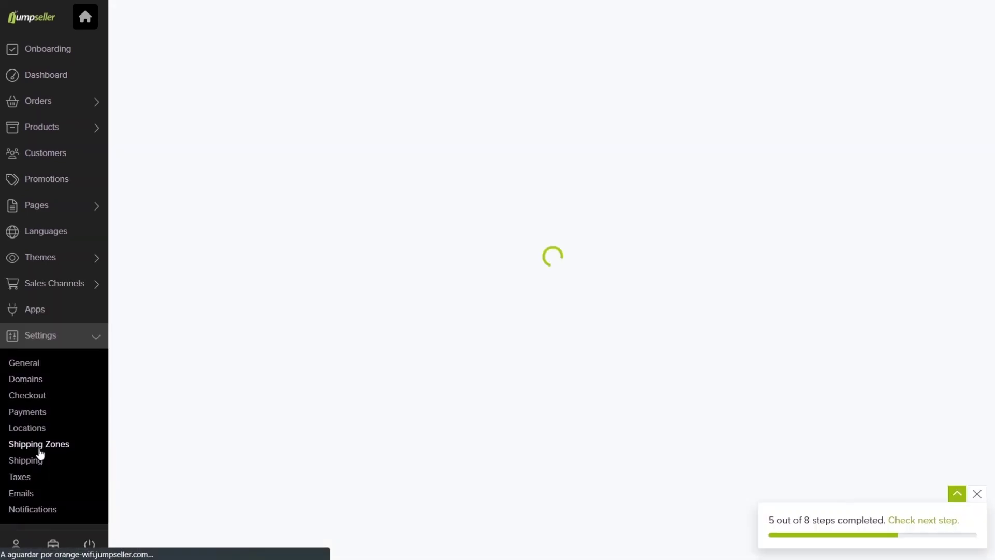
left_click(270, 201)
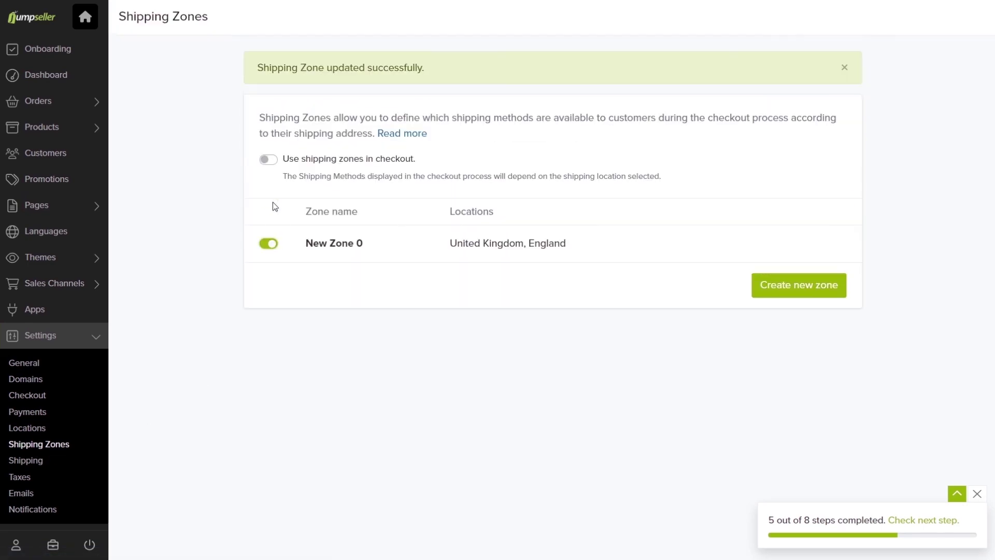